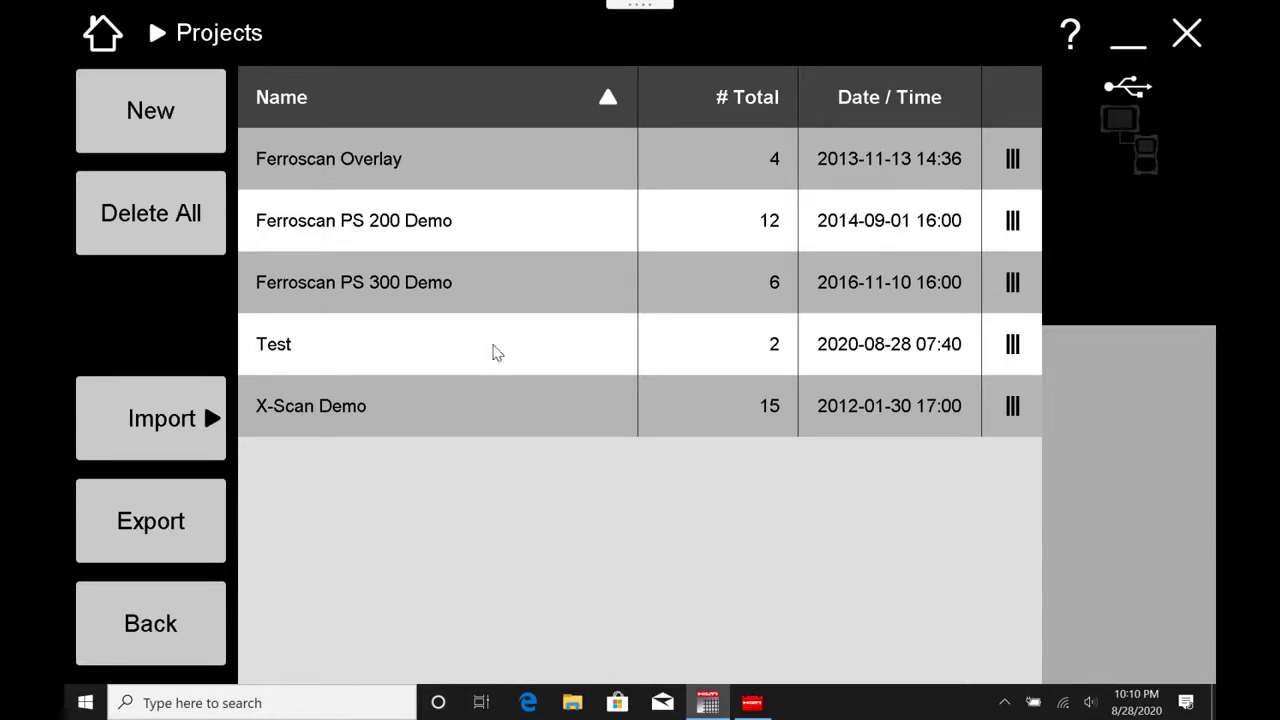
Open the Test project from the Projects list to show its two scans.
left_click(285, 347)
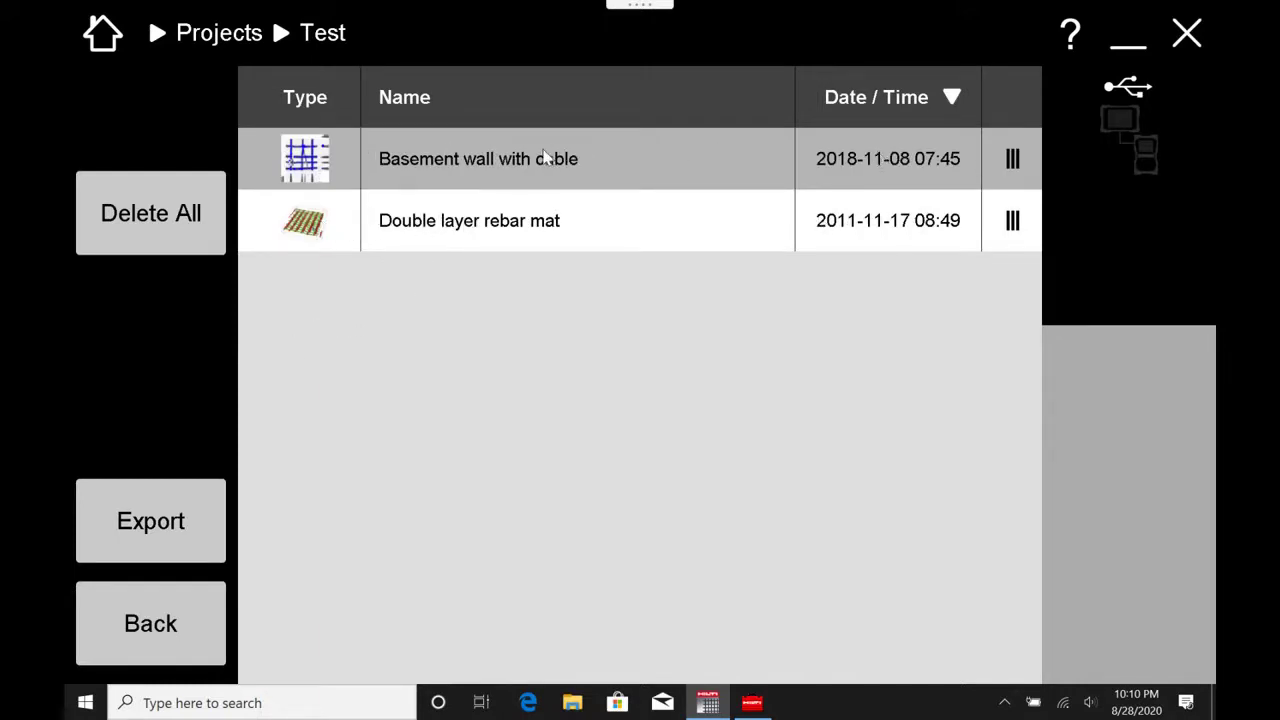
Load the Double layer rebar mat scan to display its 2D grid with drill holes 1–4.
left_click(430, 222)
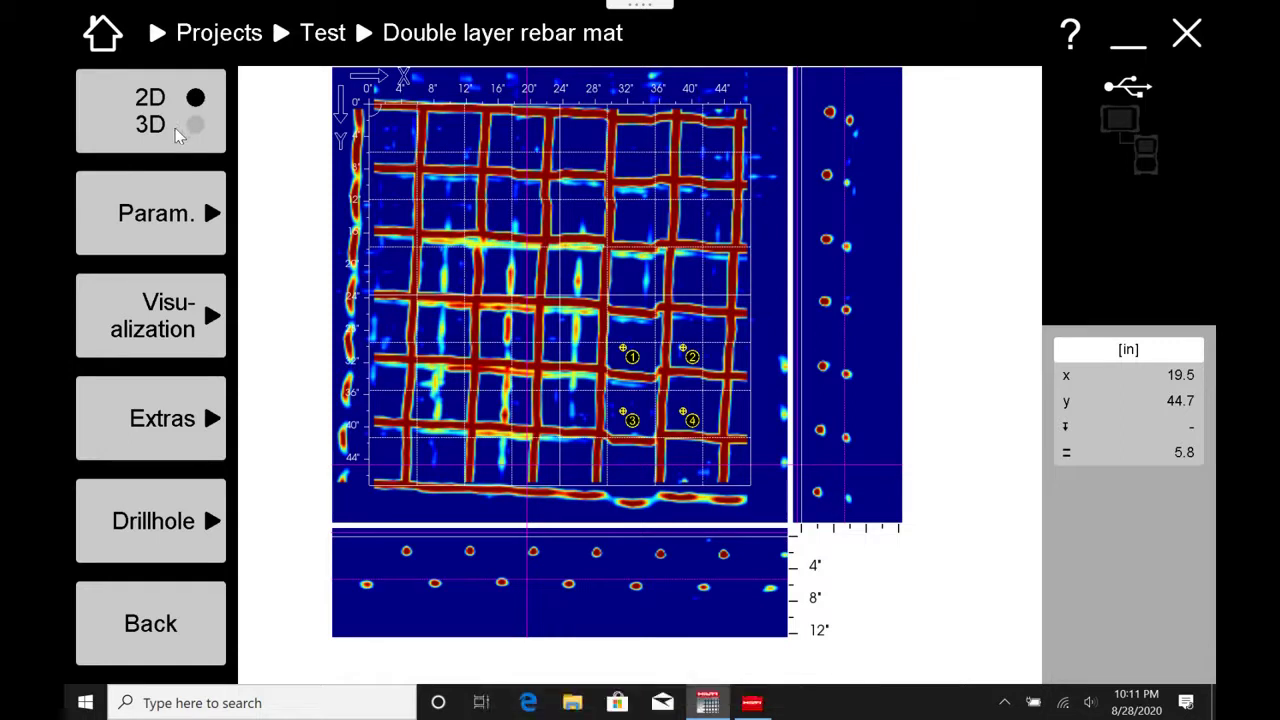
left_click(175, 135)
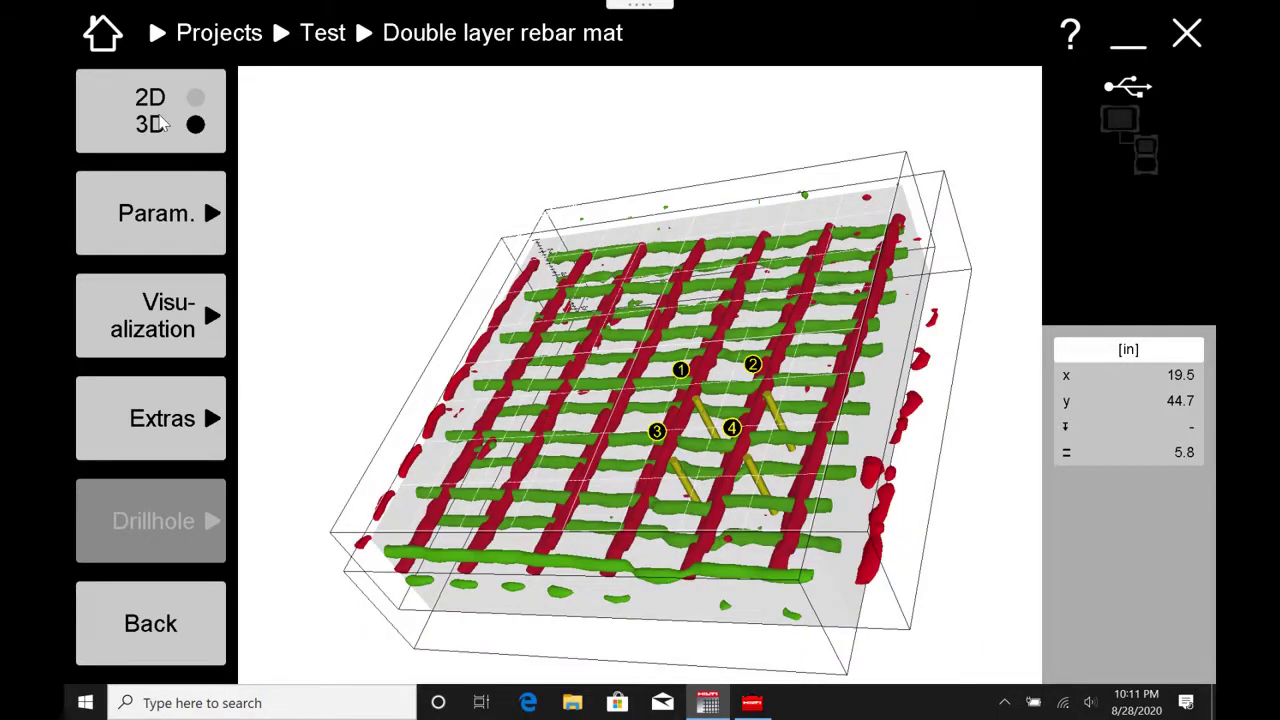
left_click(160, 122)
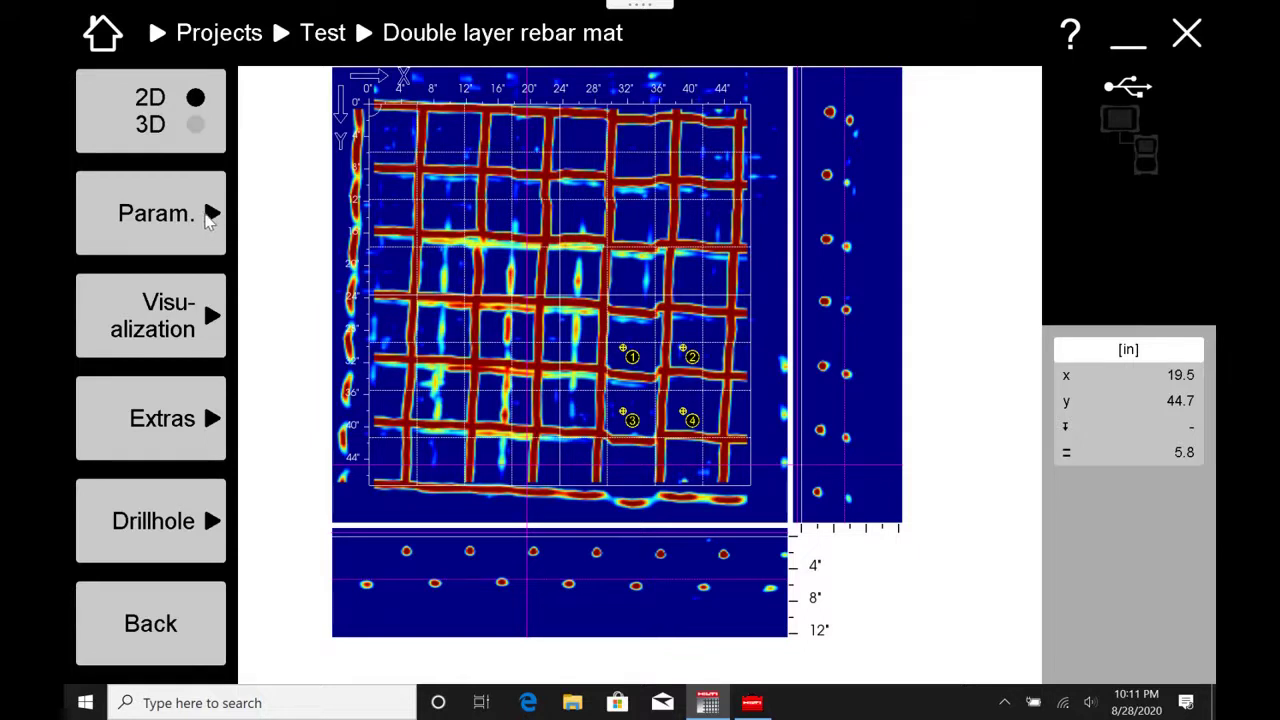
Switch the scan's evaluation method from Standard to Advanced, apply it, and close the parameters.
left_click(212, 222)
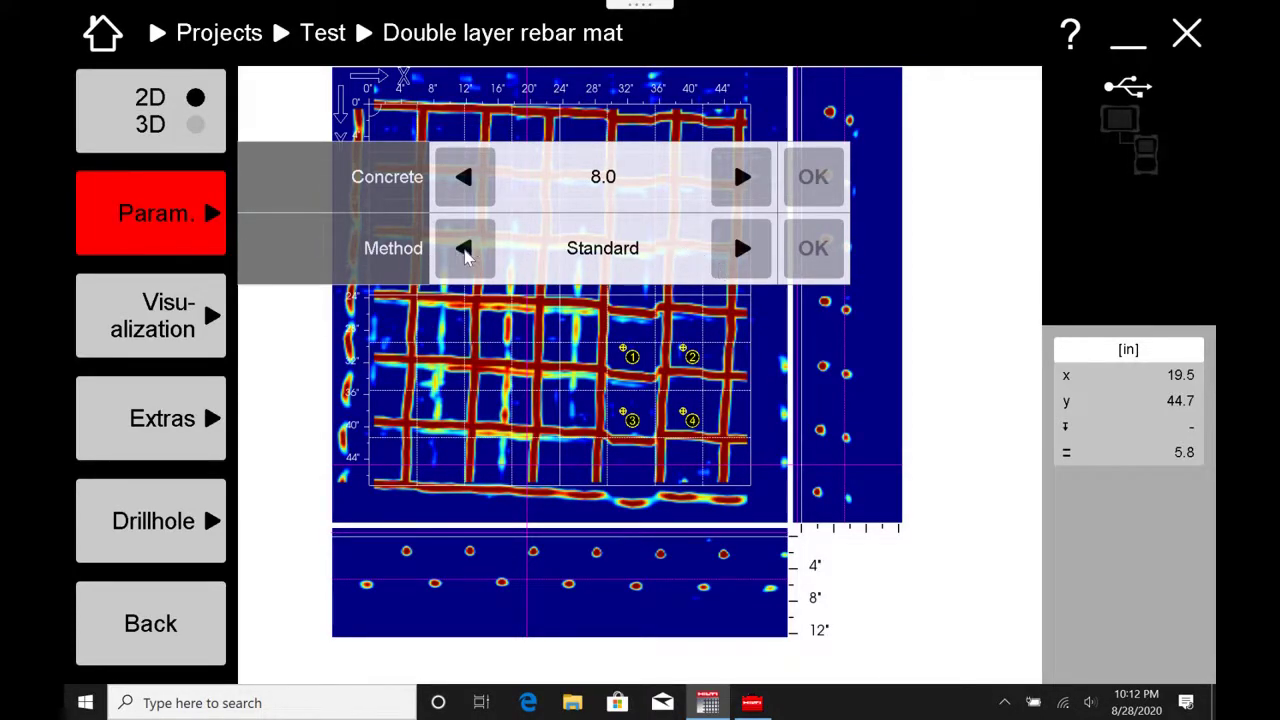
left_click(465, 252)
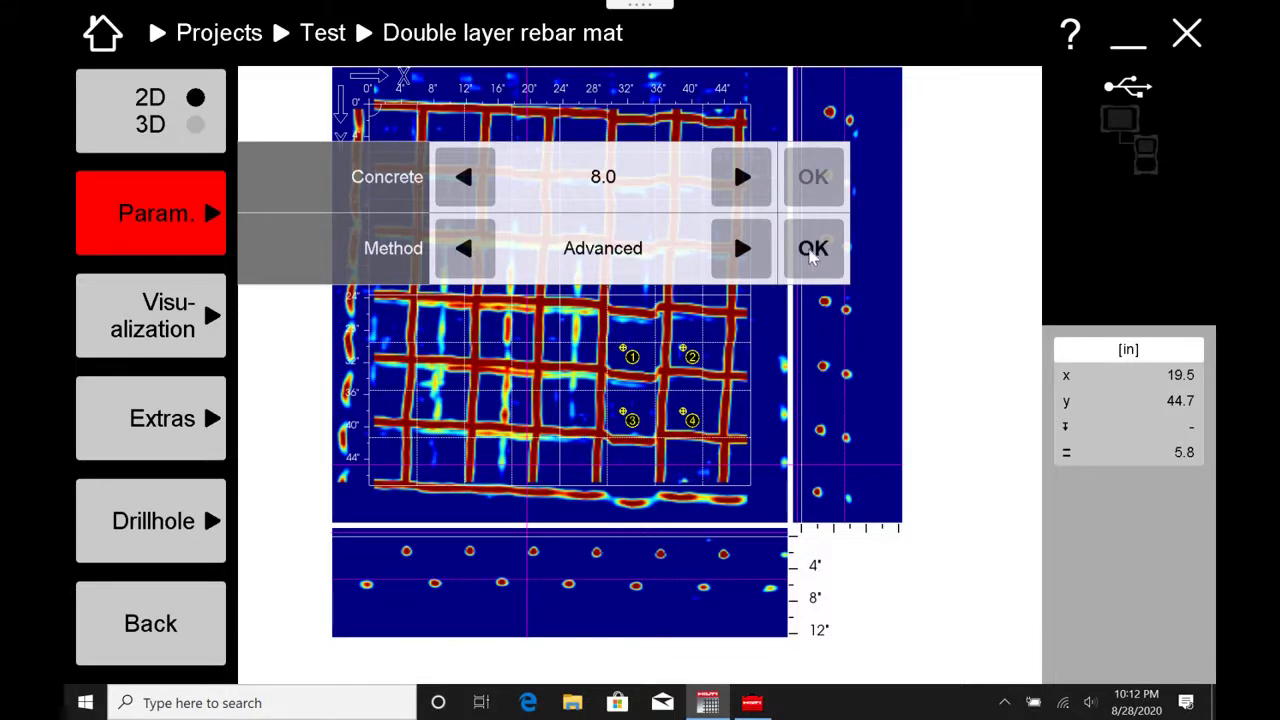
left_click(813, 250)
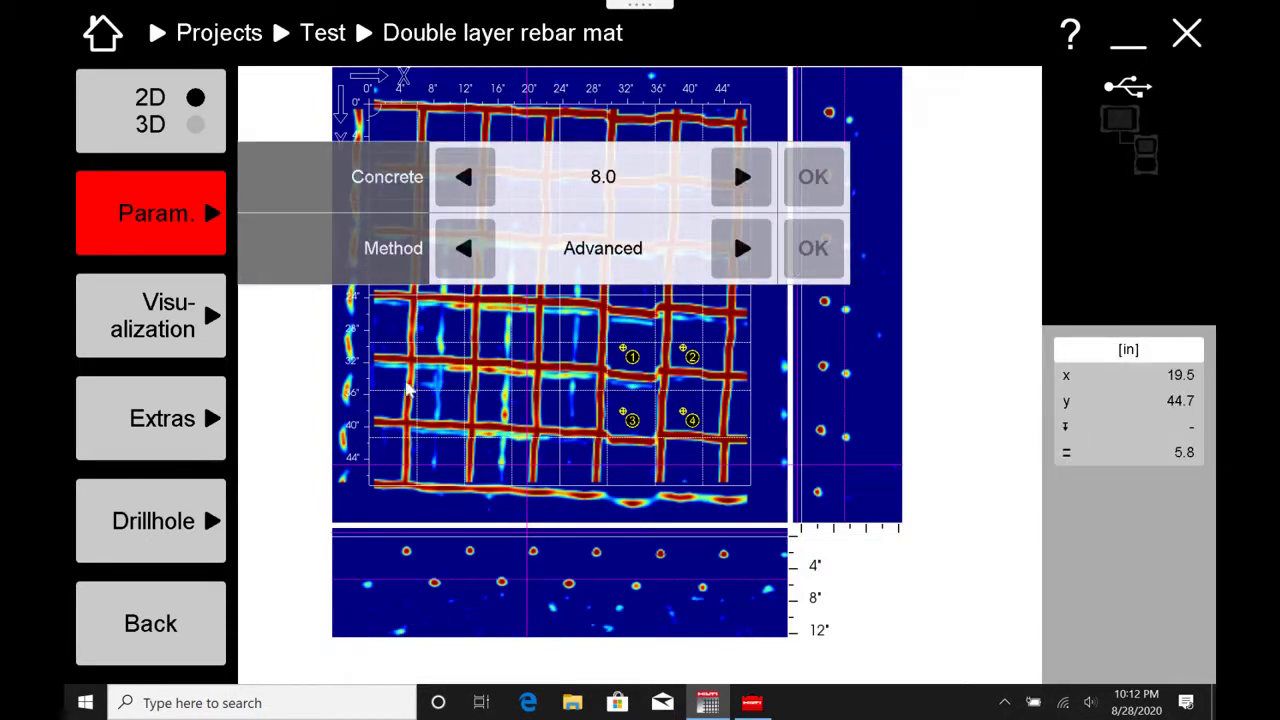
left_click(212, 320)
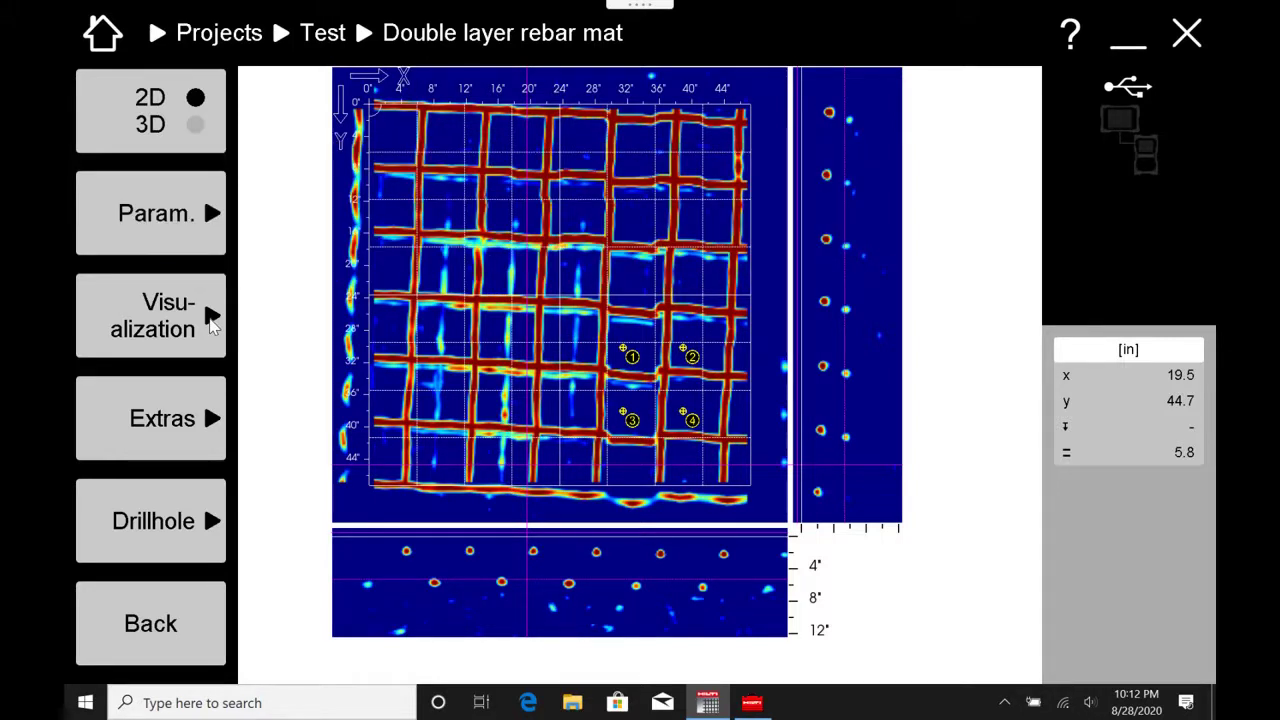
Cycle the cross section display through Focused, Raw data, Off and Default, ending on 2 Focused.
left_click(212, 320)
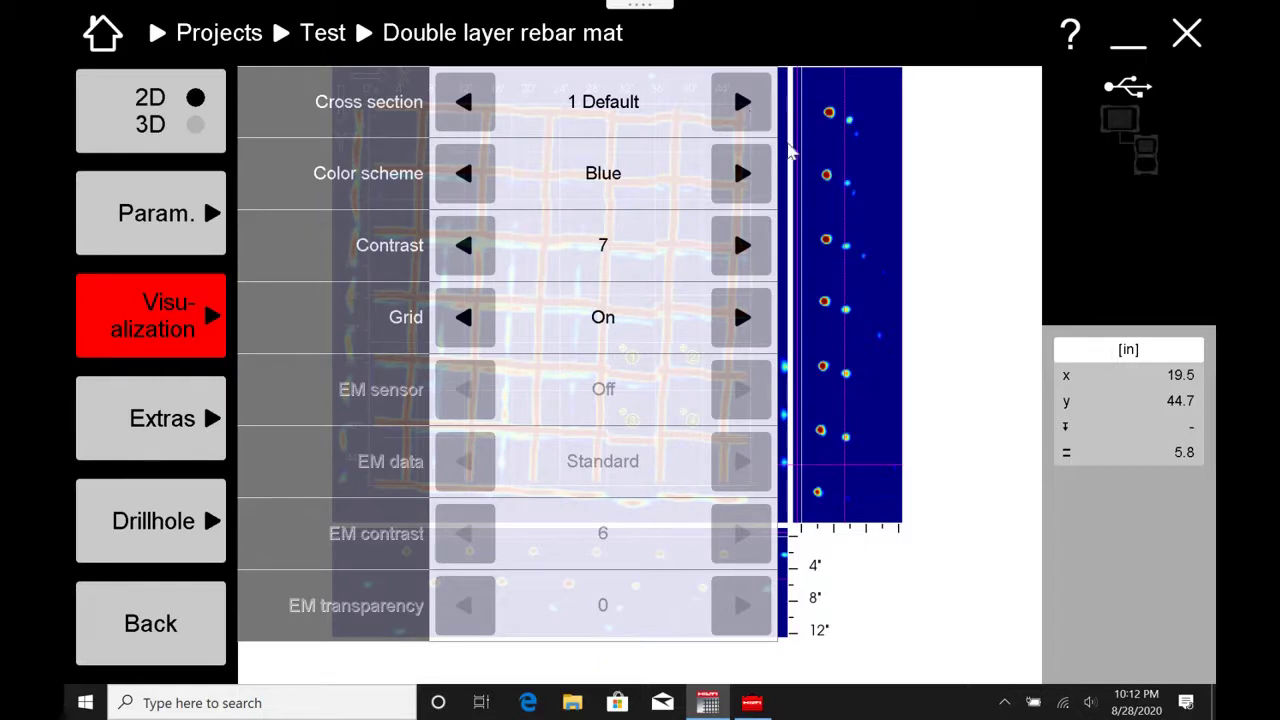
left_click(742, 103)
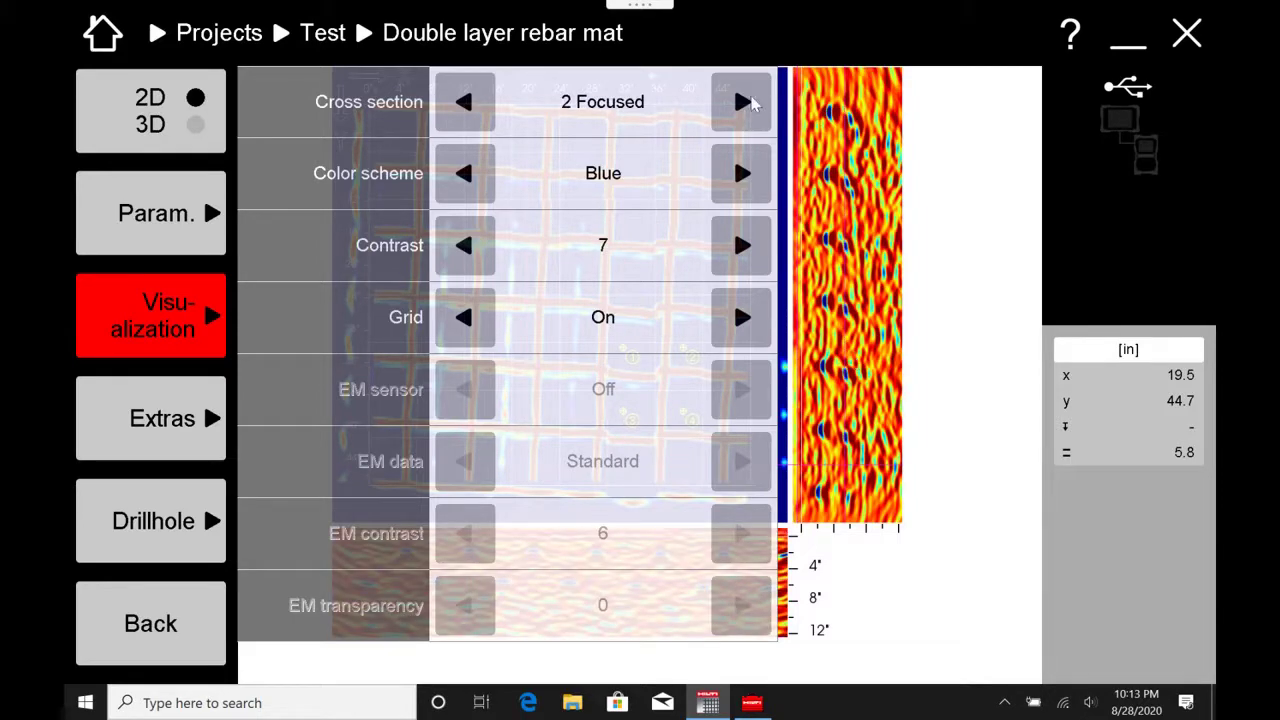
left_click(742, 110)
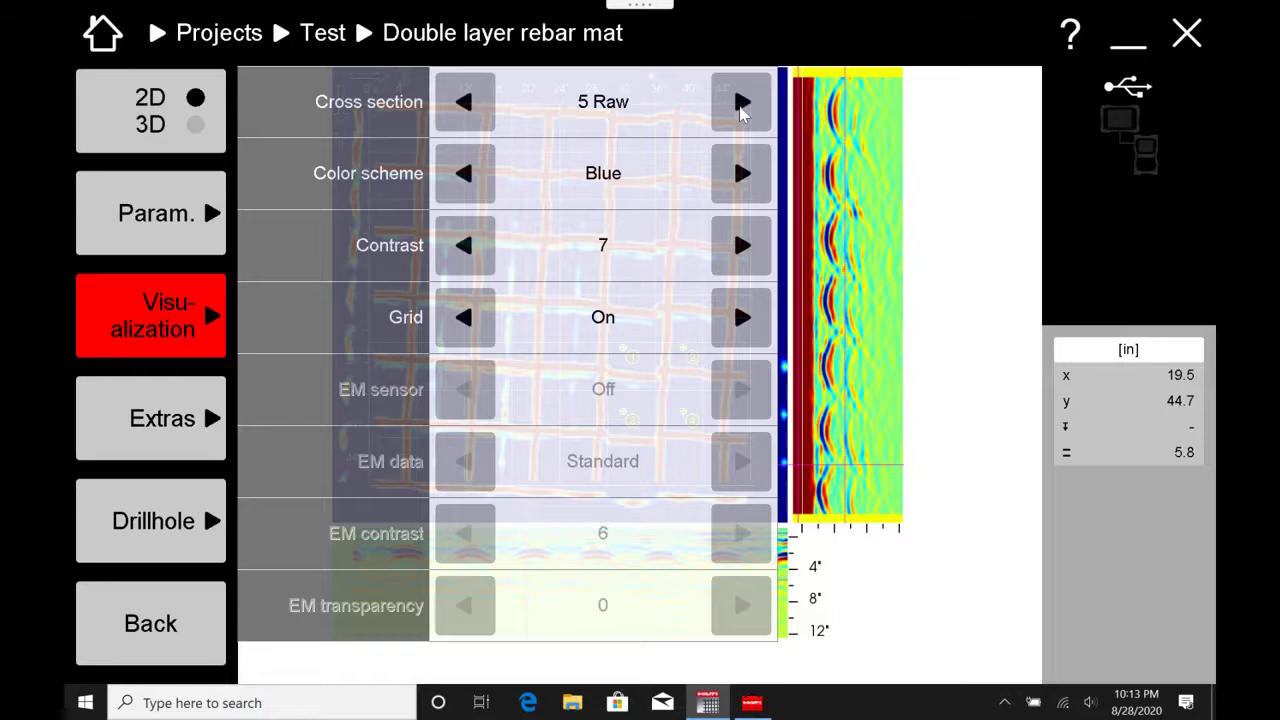
left_click(740, 108)
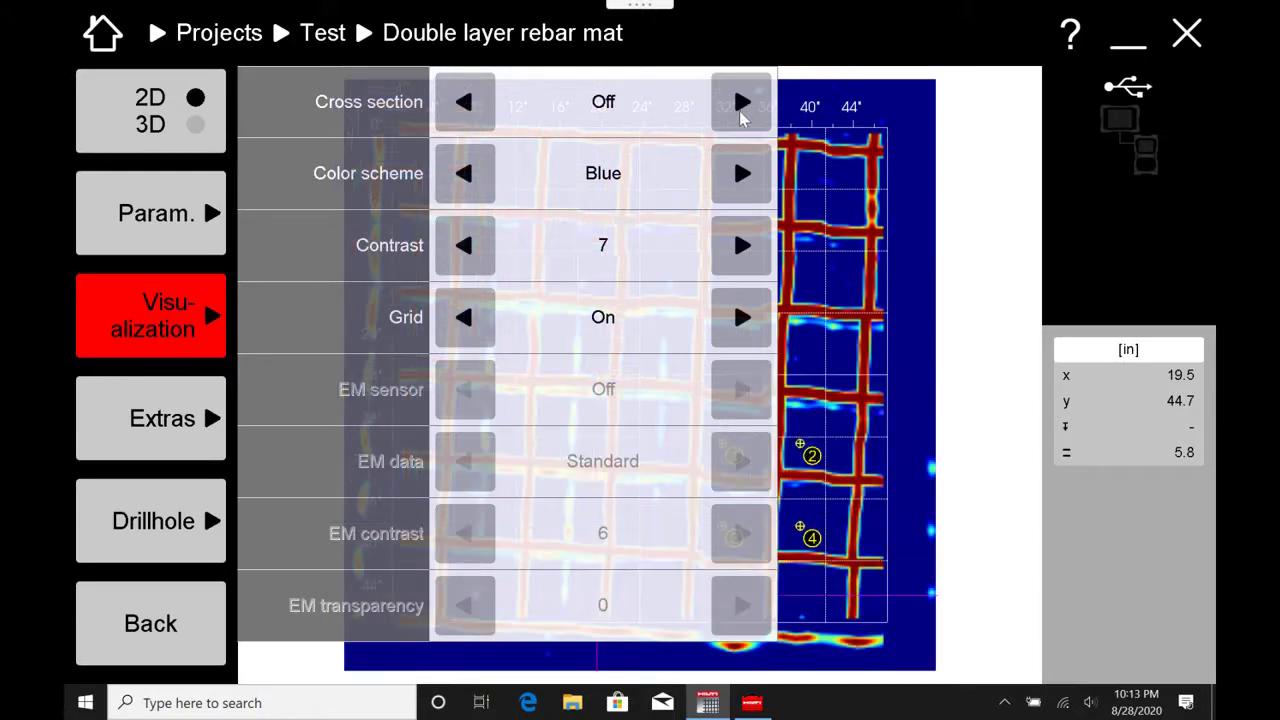
left_click(742, 106)
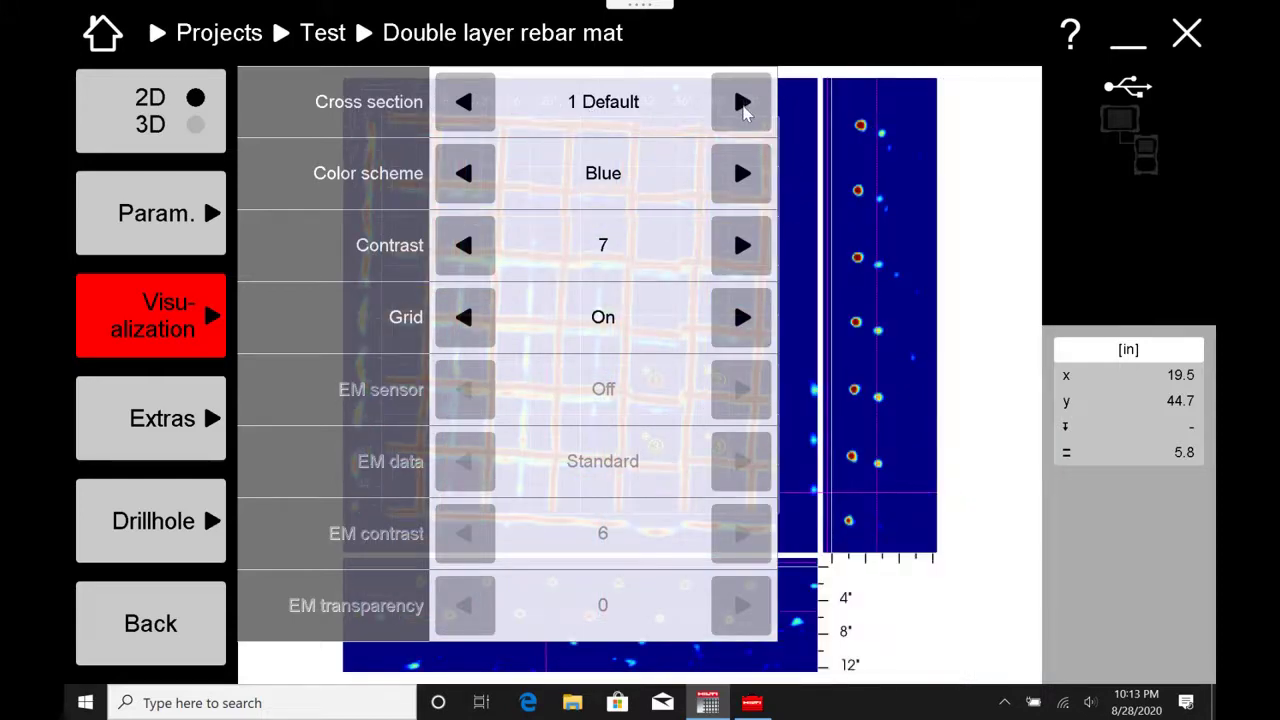
left_click(742, 104)
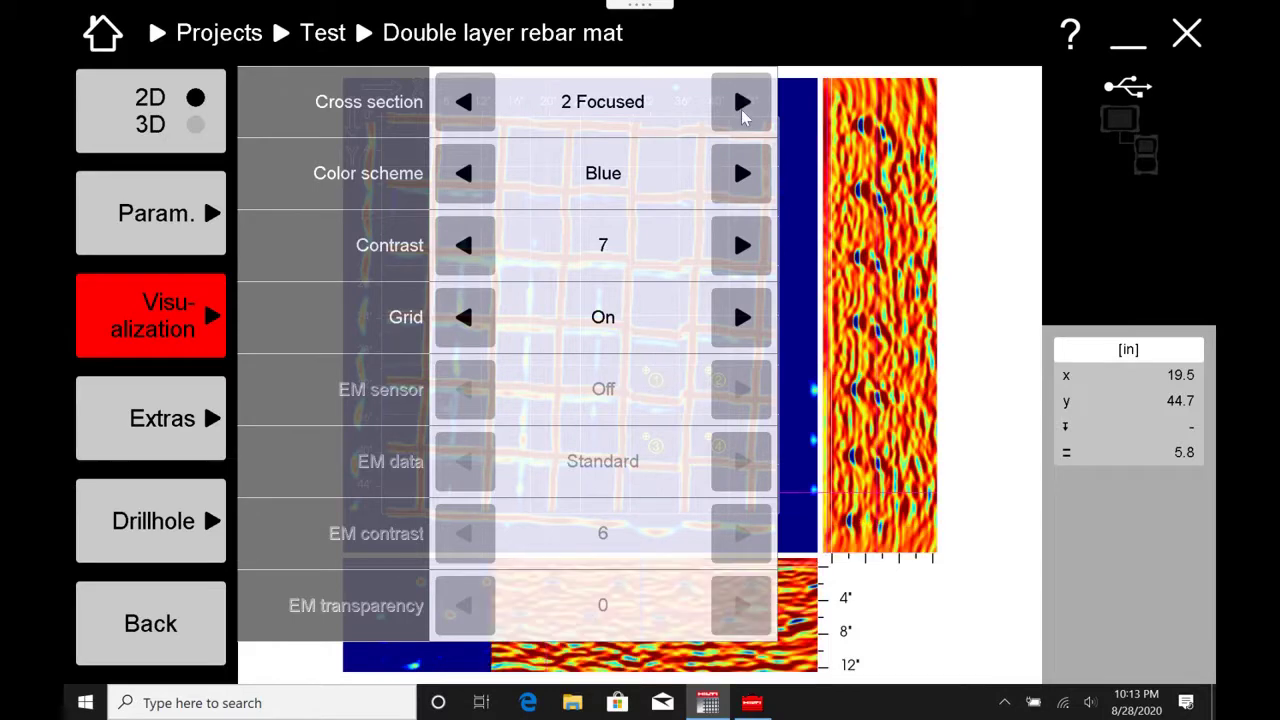
Return cross sections to 1 Default and step the colour scheme through Gray and Copper to Blue.
left_click(740, 101)
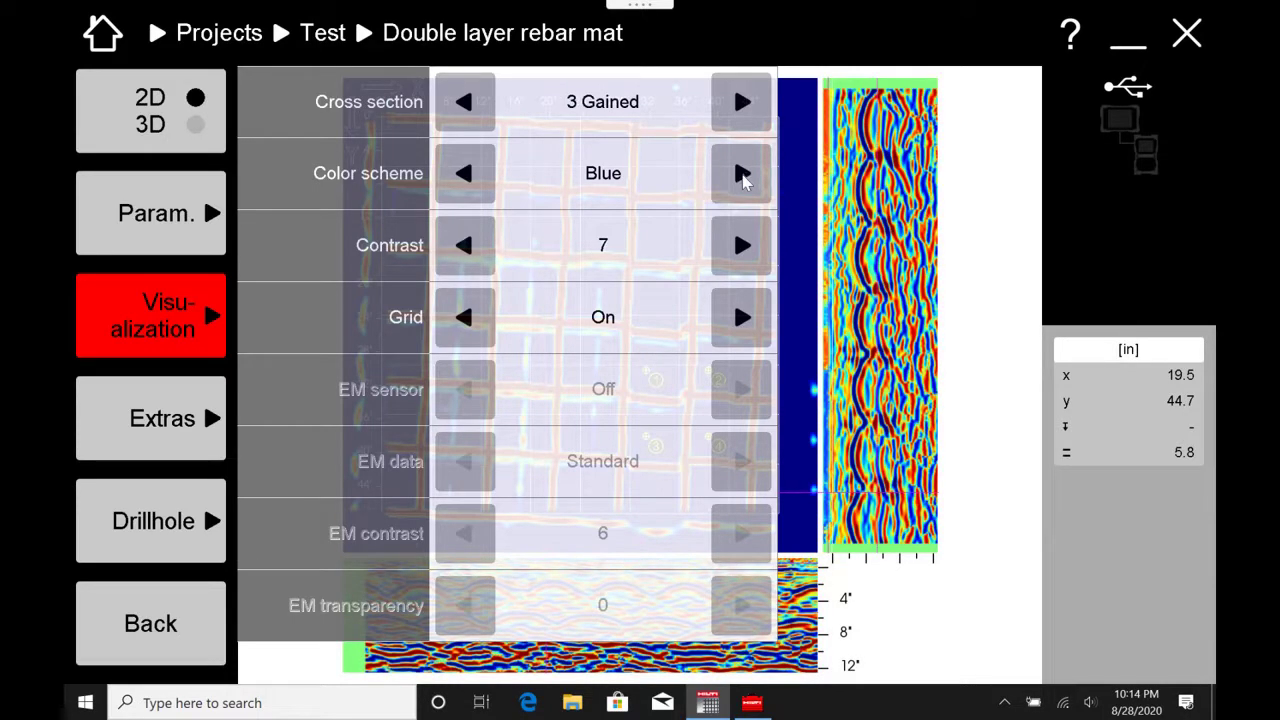
left_click(742, 174)
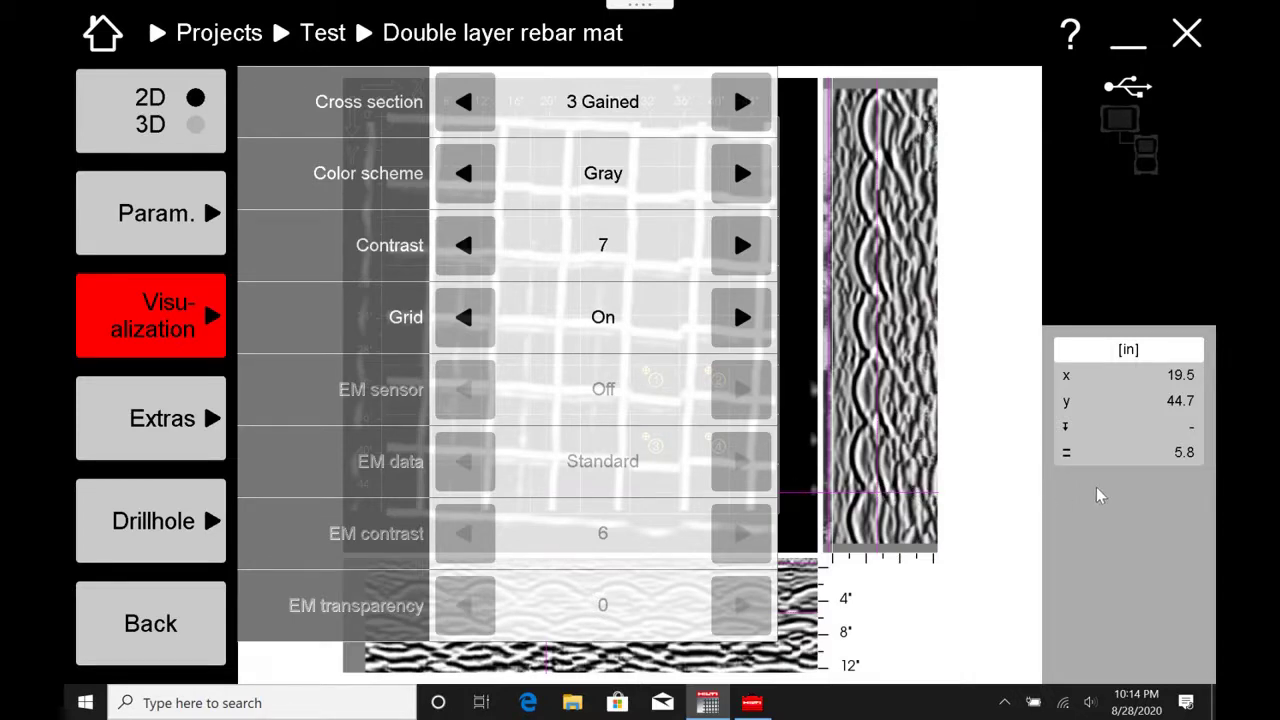
left_click(740, 103)
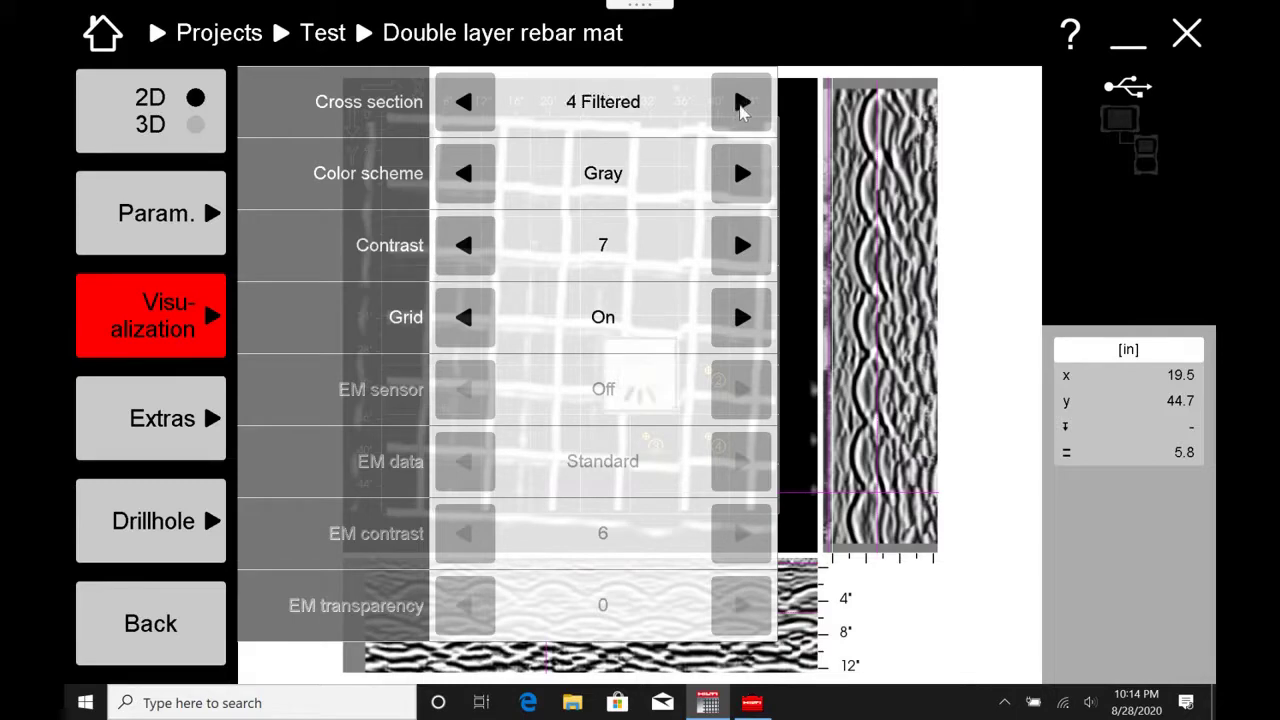
left_click(740, 103)
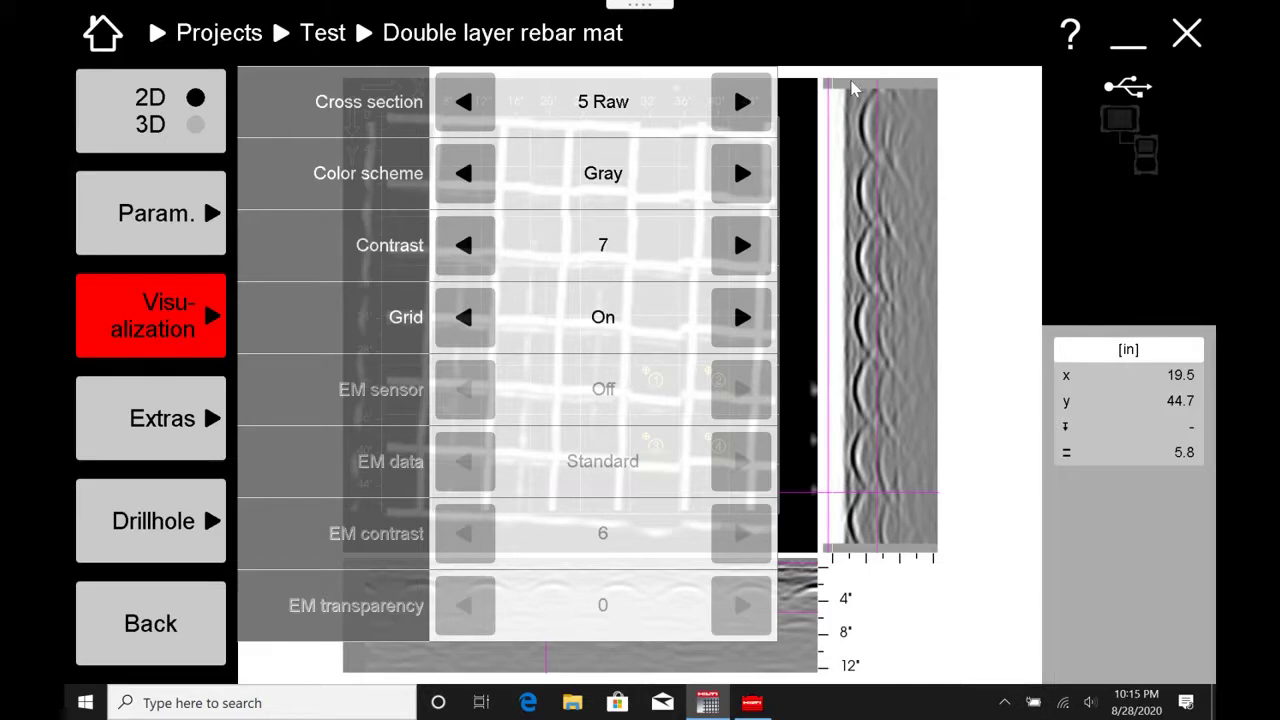
left_click(742, 104)
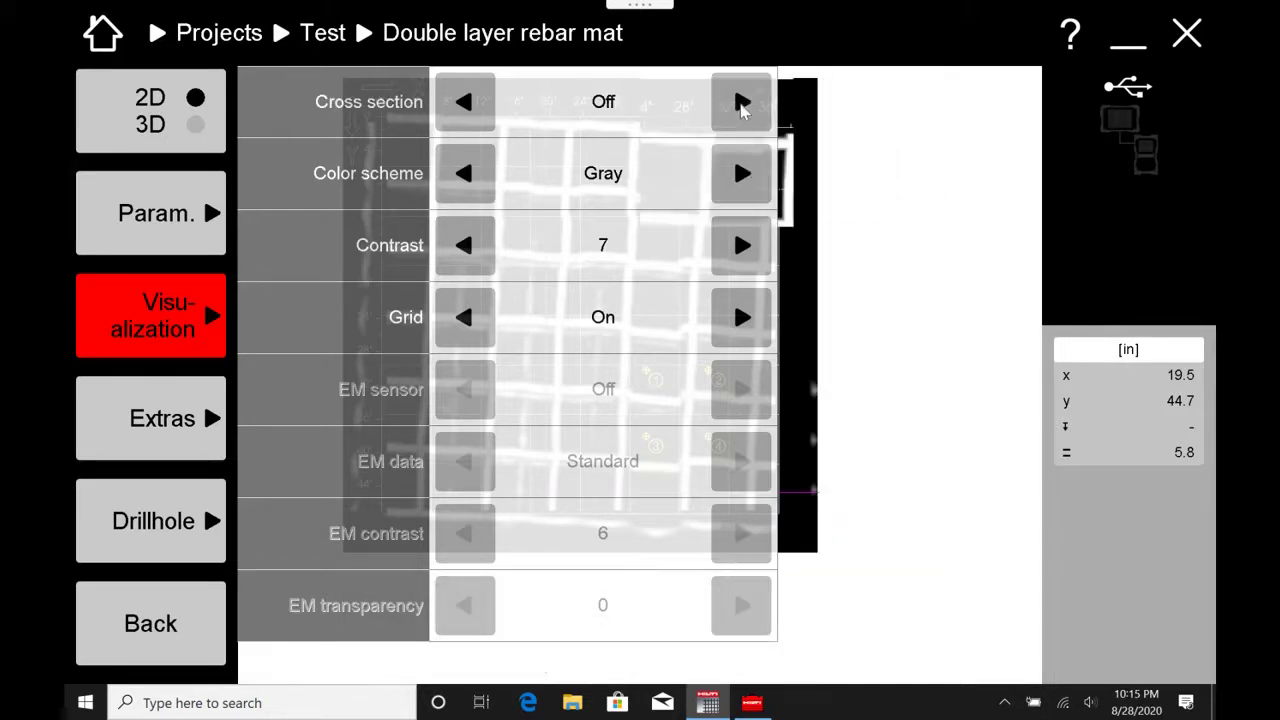
left_click(742, 104)
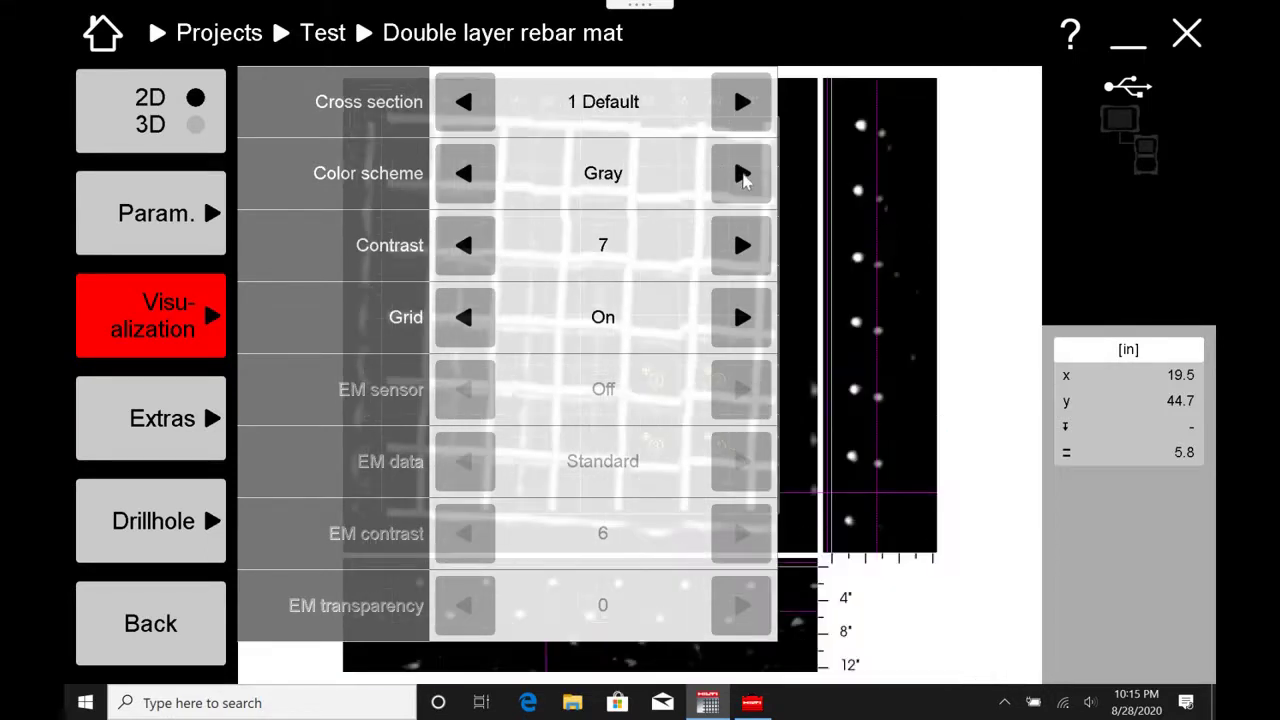
left_click(740, 174)
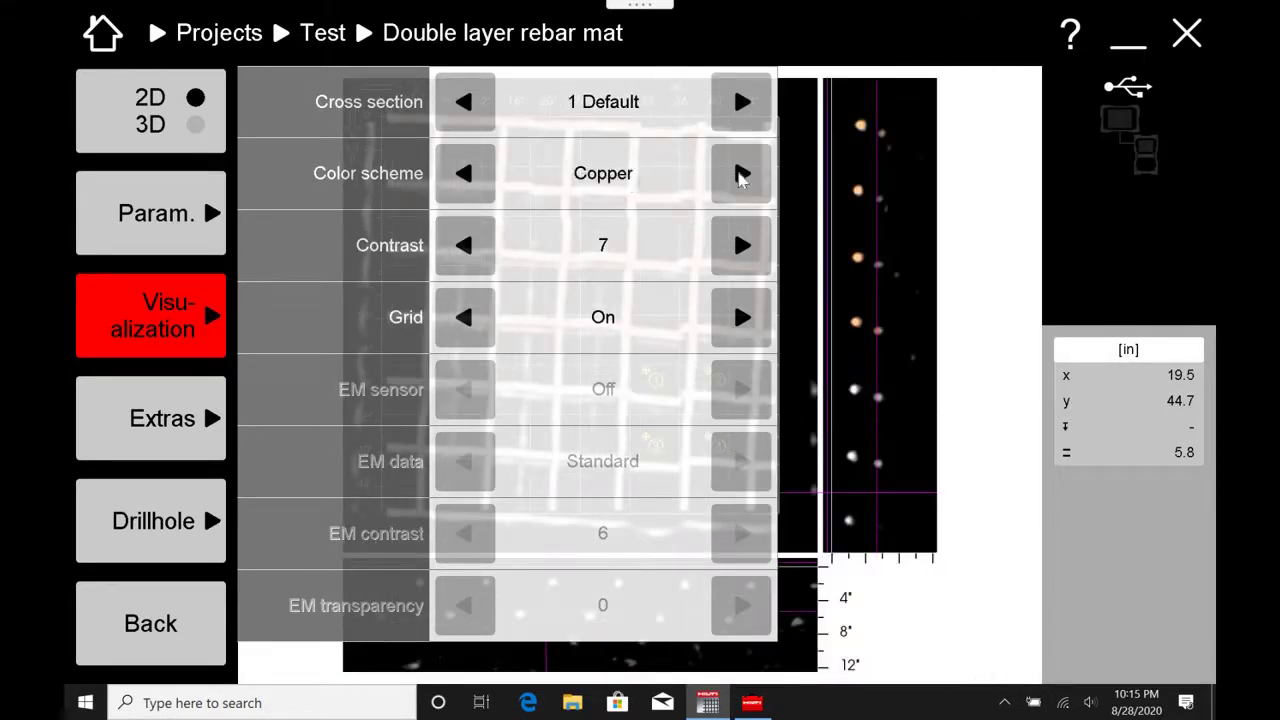
left_click(740, 174)
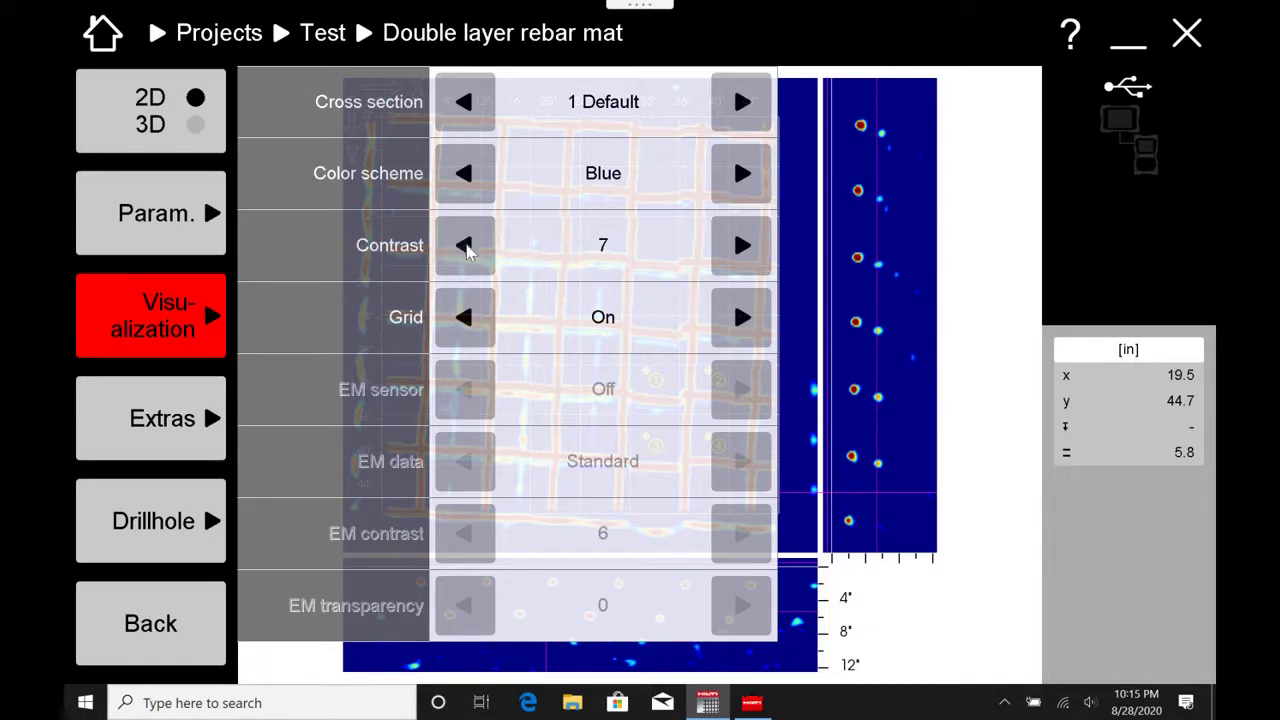
Lower the scan contrast step by step from 7 to 1, then close the visualization settings.
left_click(466, 250)
left_click(466, 250)
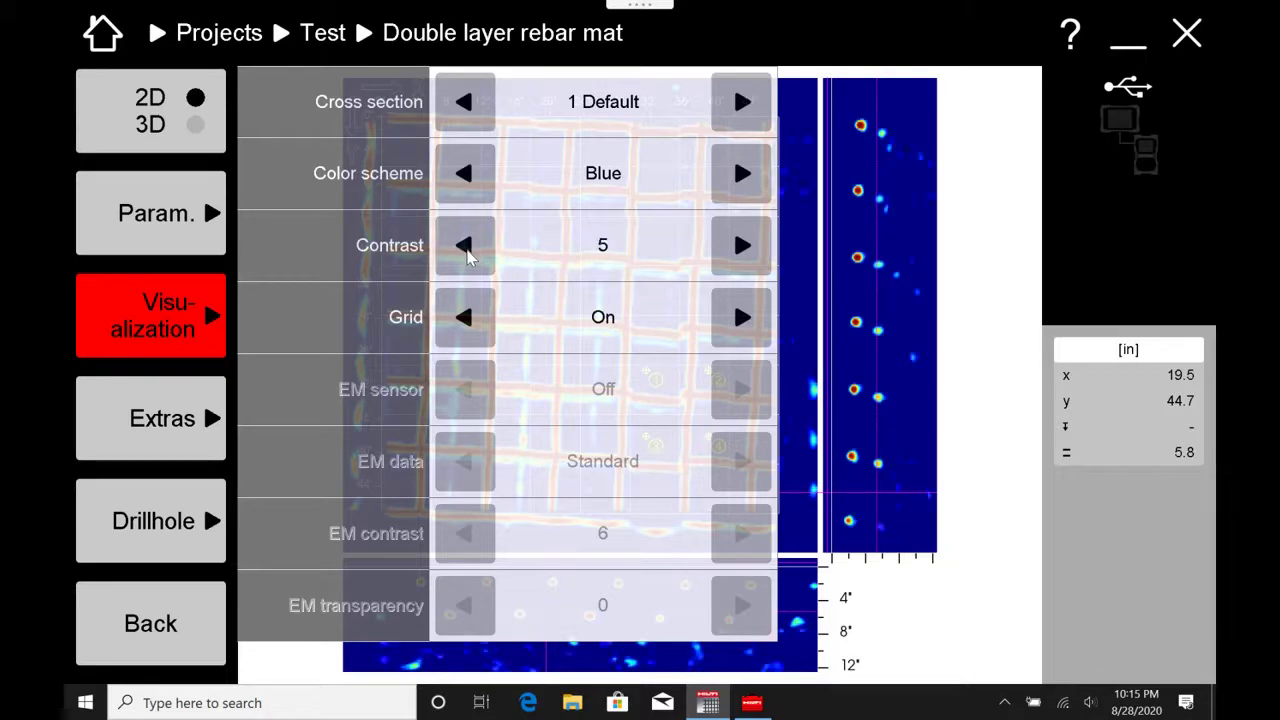
left_click(466, 250)
left_click(466, 250)
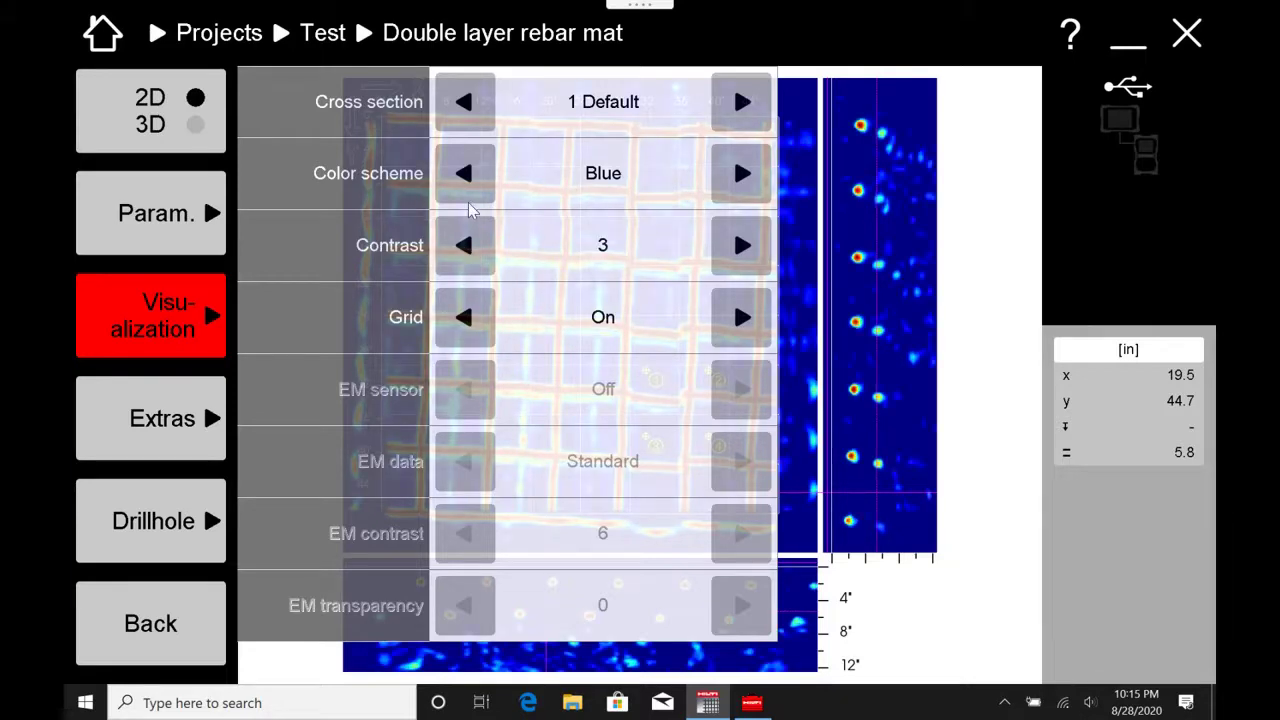
left_click(463, 250)
left_click(463, 250)
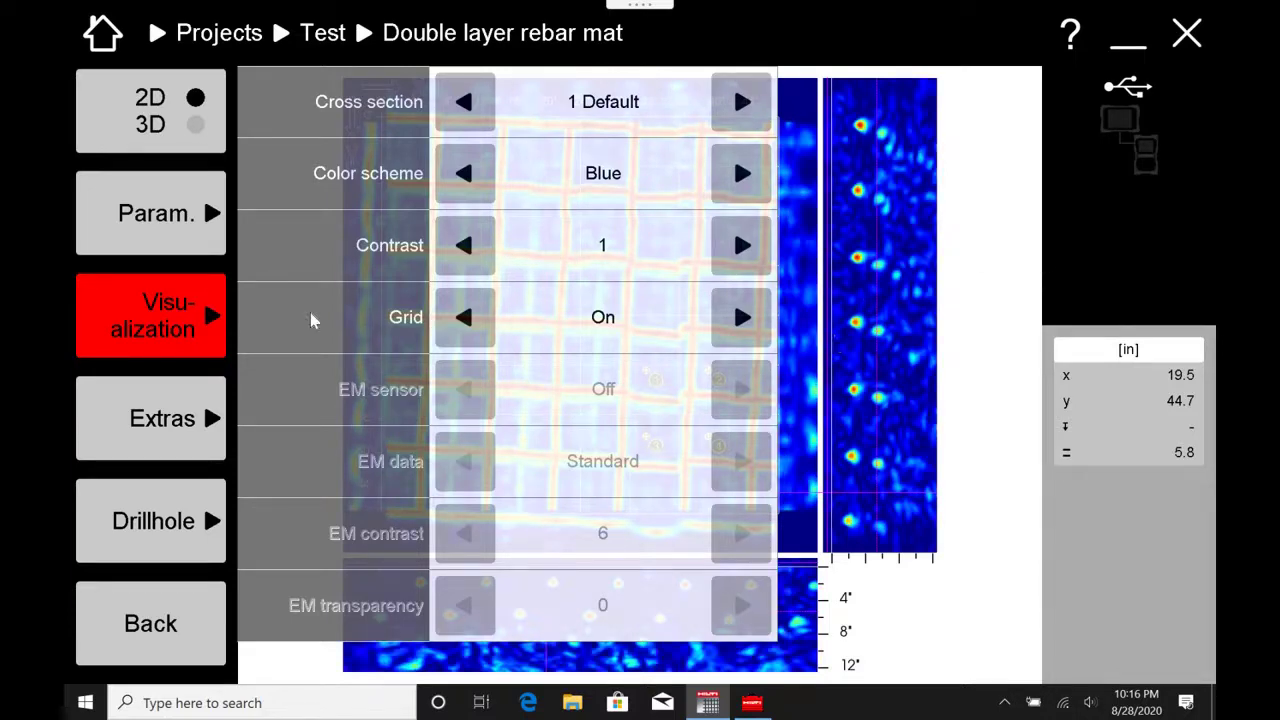
left_click(210, 318)
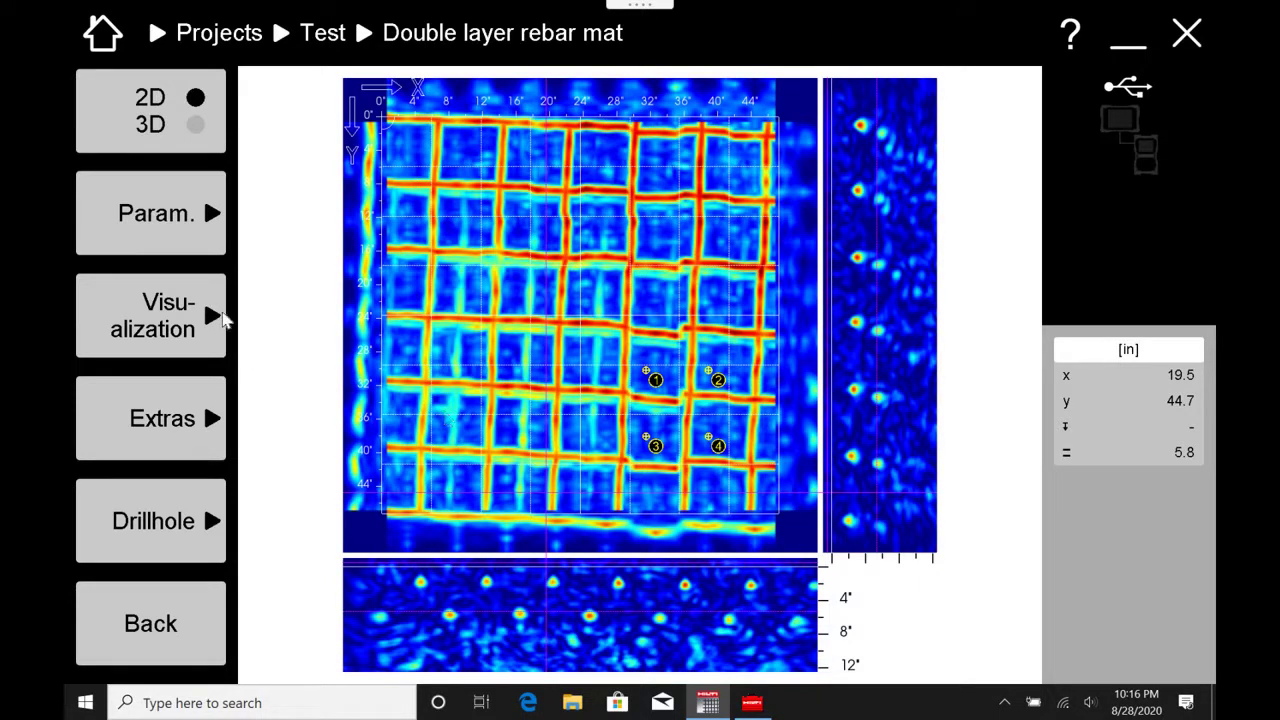
Open the Visualization settings for the X-Scan Demo Electrical conduit-2 scan.
left_click(217, 319)
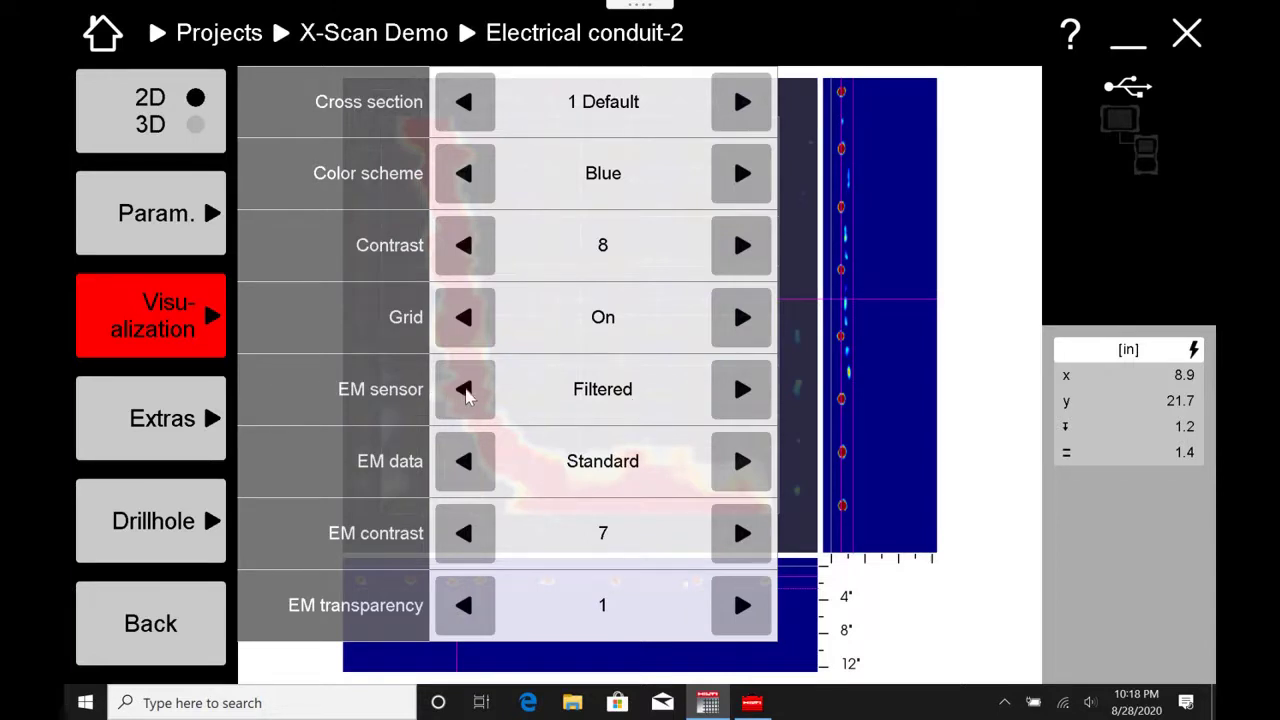
Cycle the EM sensor display to On and close the settings to show the conduit trace.
left_click(470, 396)
left_click(464, 390)
left_click(464, 390)
left_click(470, 396)
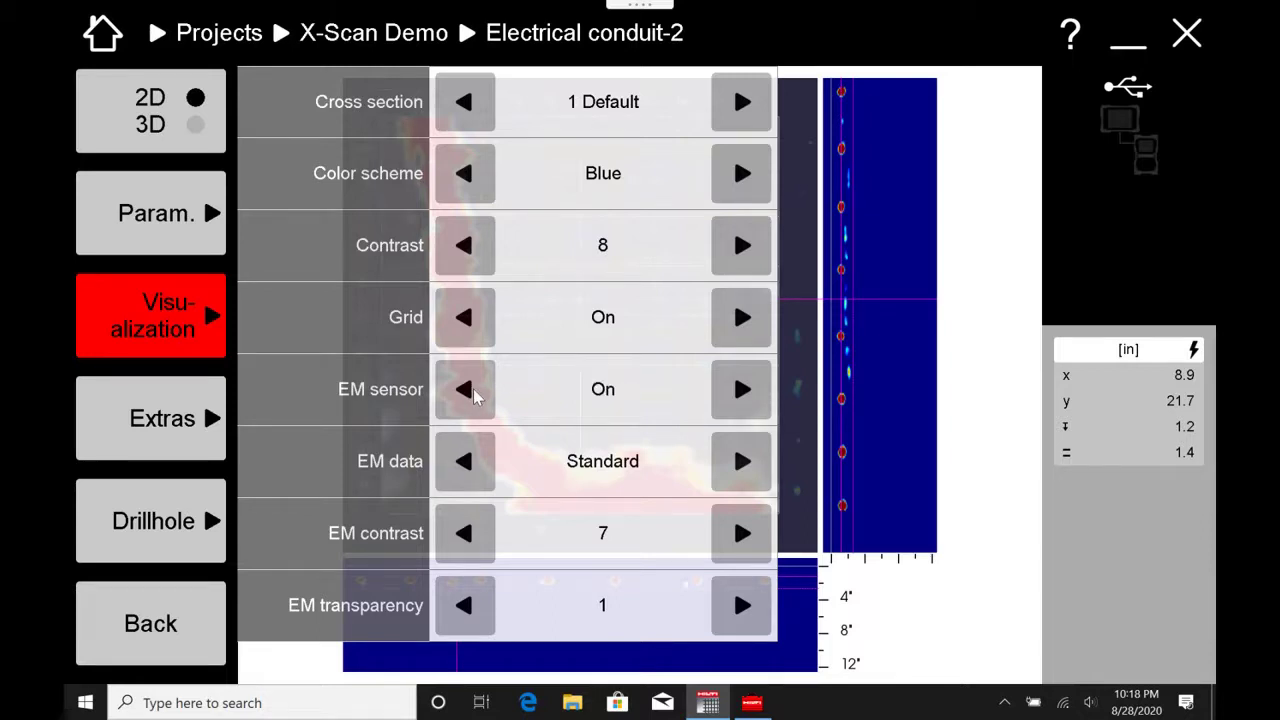
left_click(210, 322)
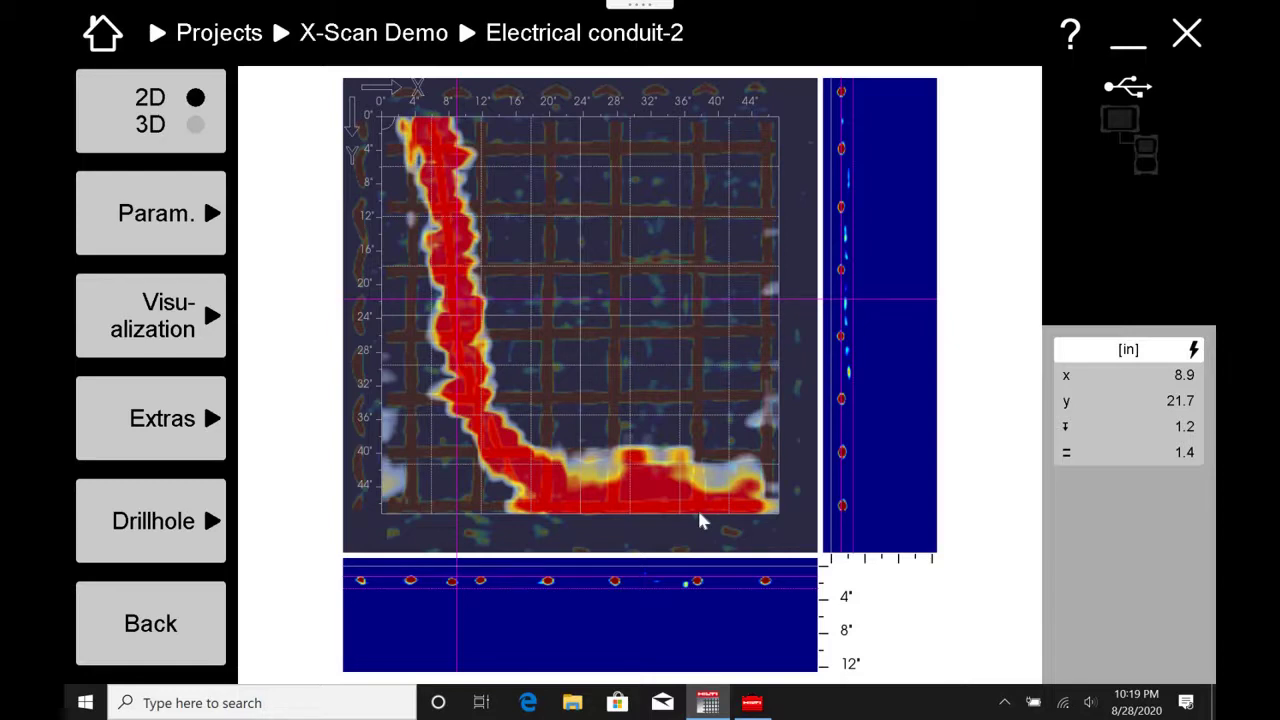
Open the conduit scan's Visualization settings before heading back to the Double layer rebar mat scan.
left_click(150, 315)
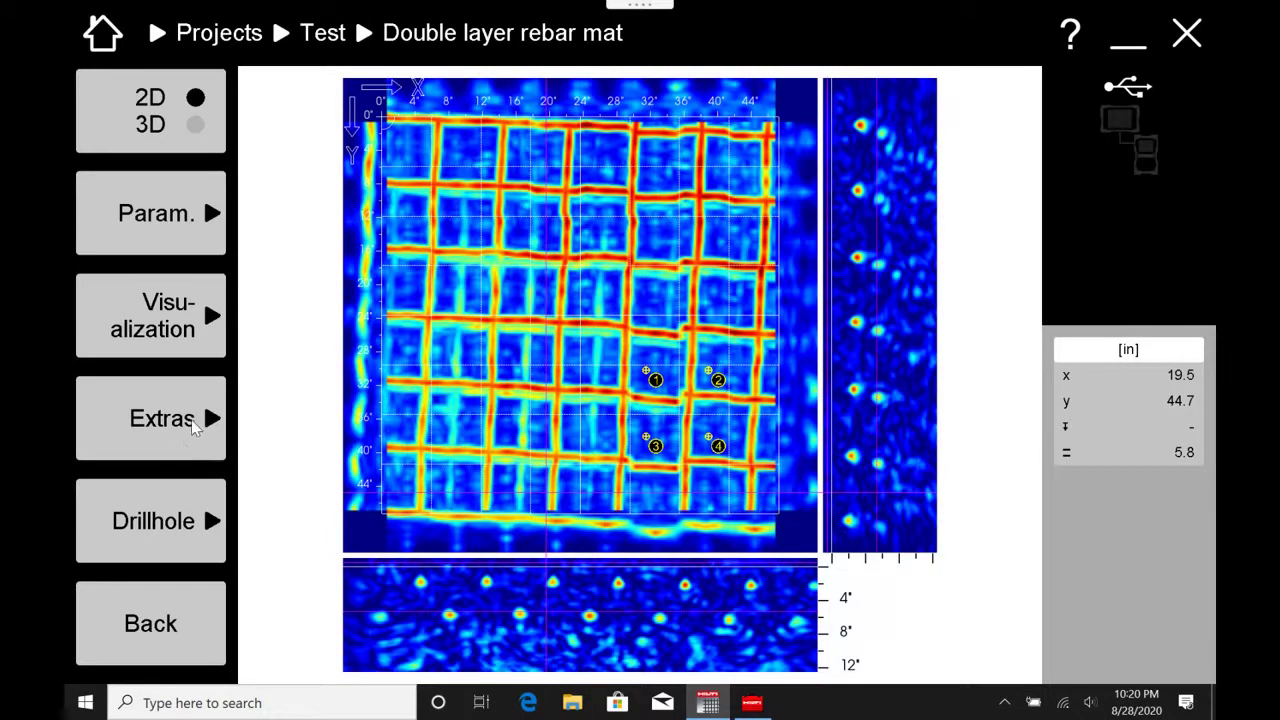
Record and then stop a short audio note through Extras > Audio.
left_click(200, 428)
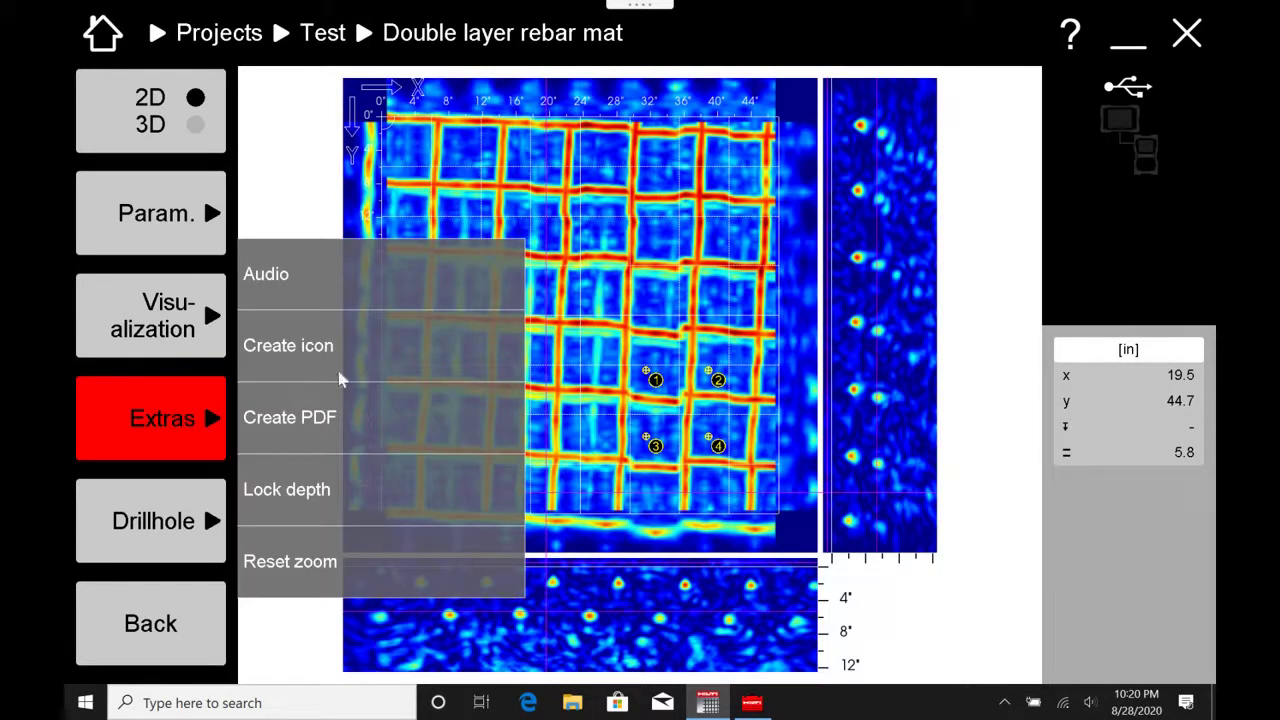
left_click(279, 275)
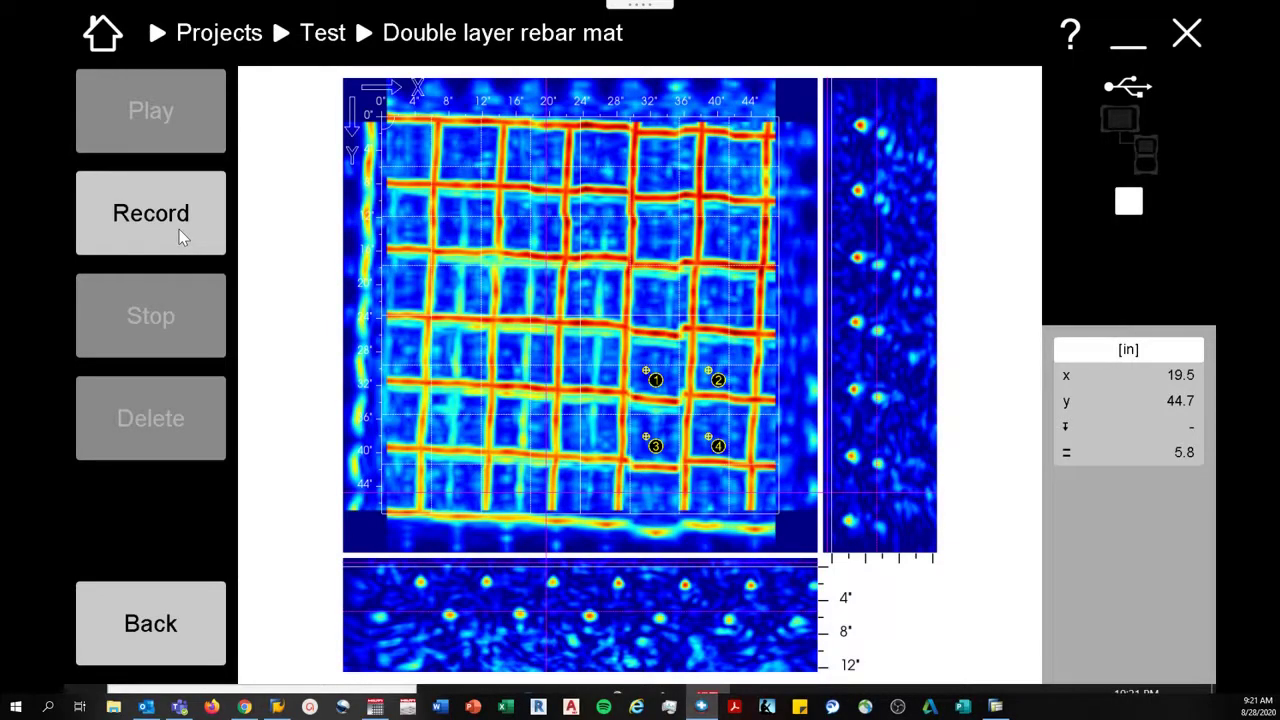
left_click(179, 229)
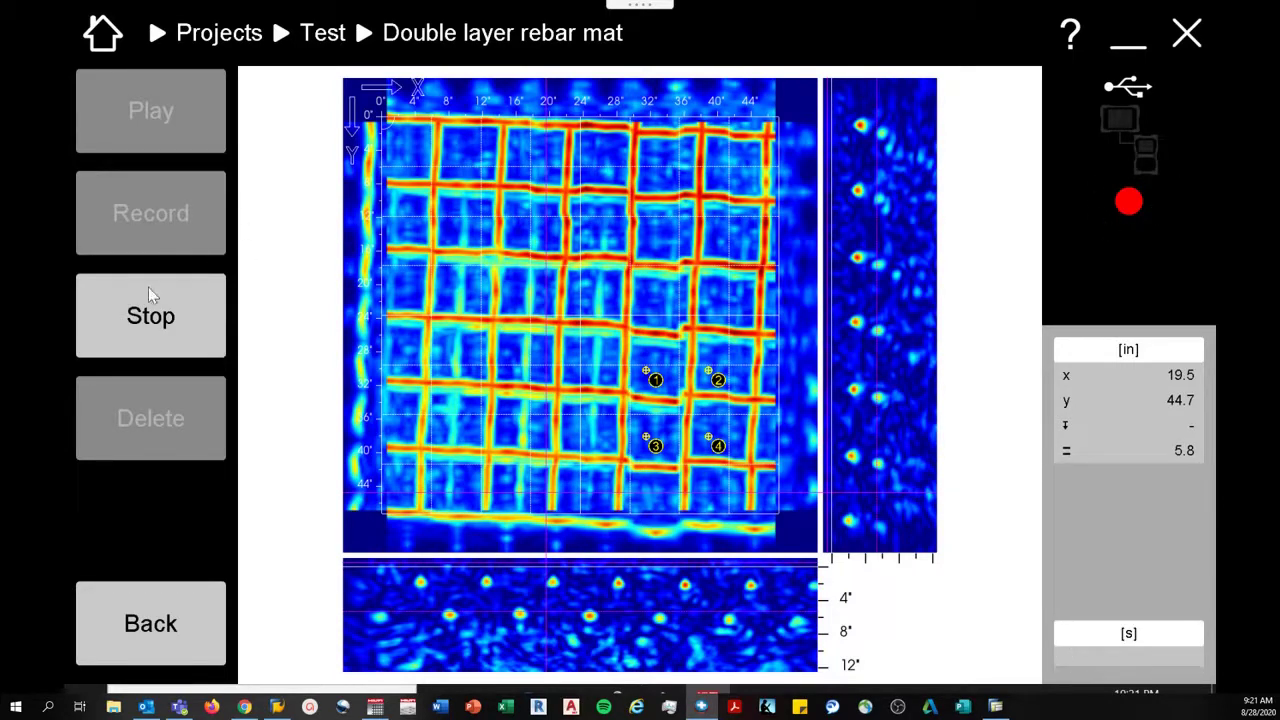
left_click(144, 317)
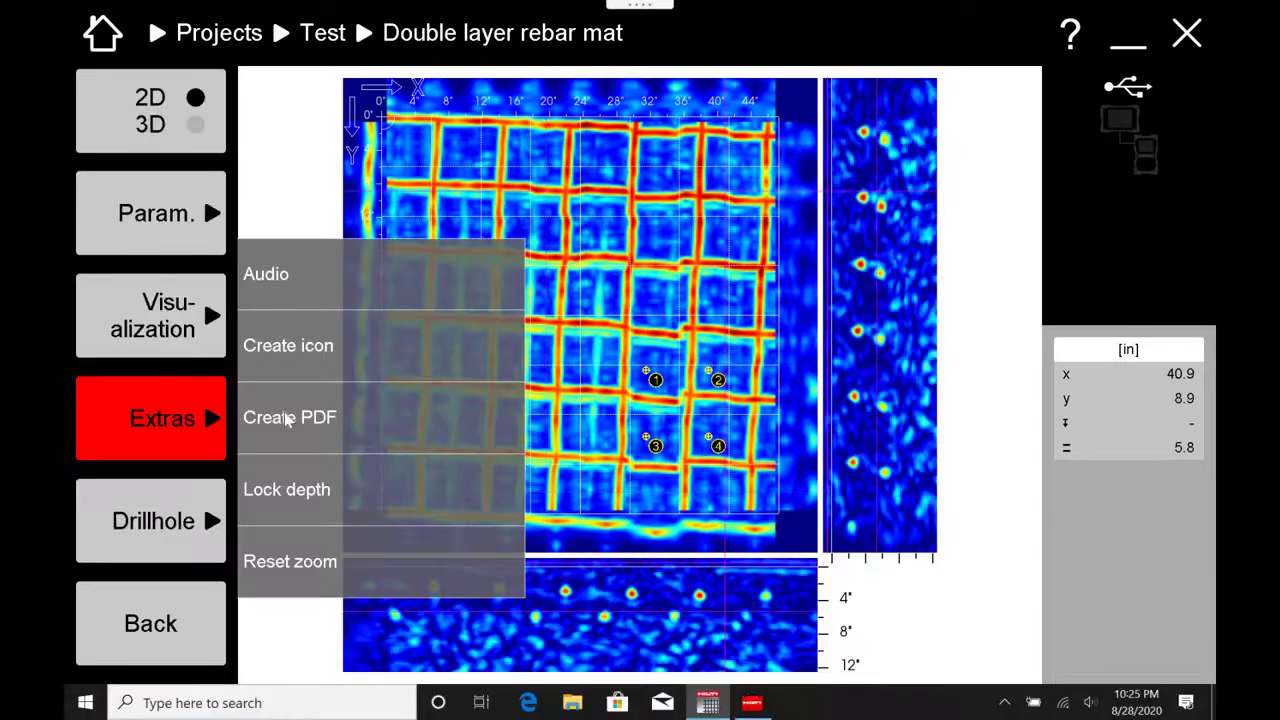
left_click(287, 350)
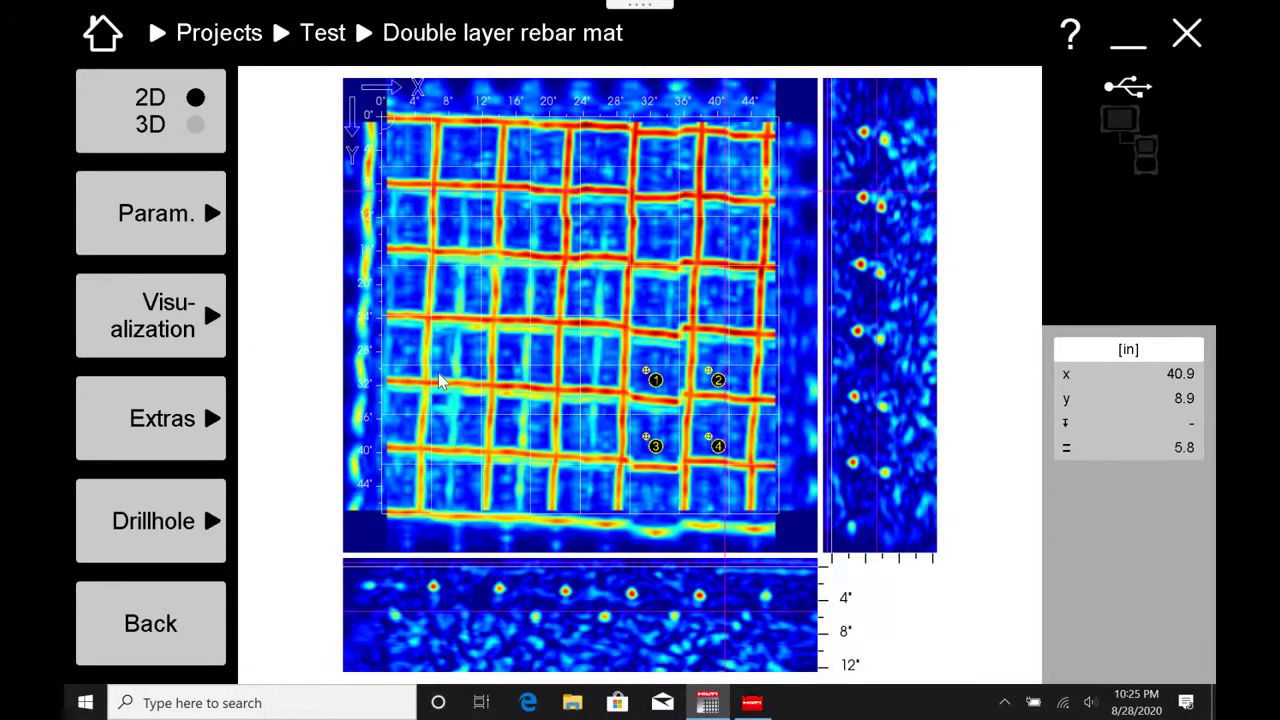
left_click(163, 625)
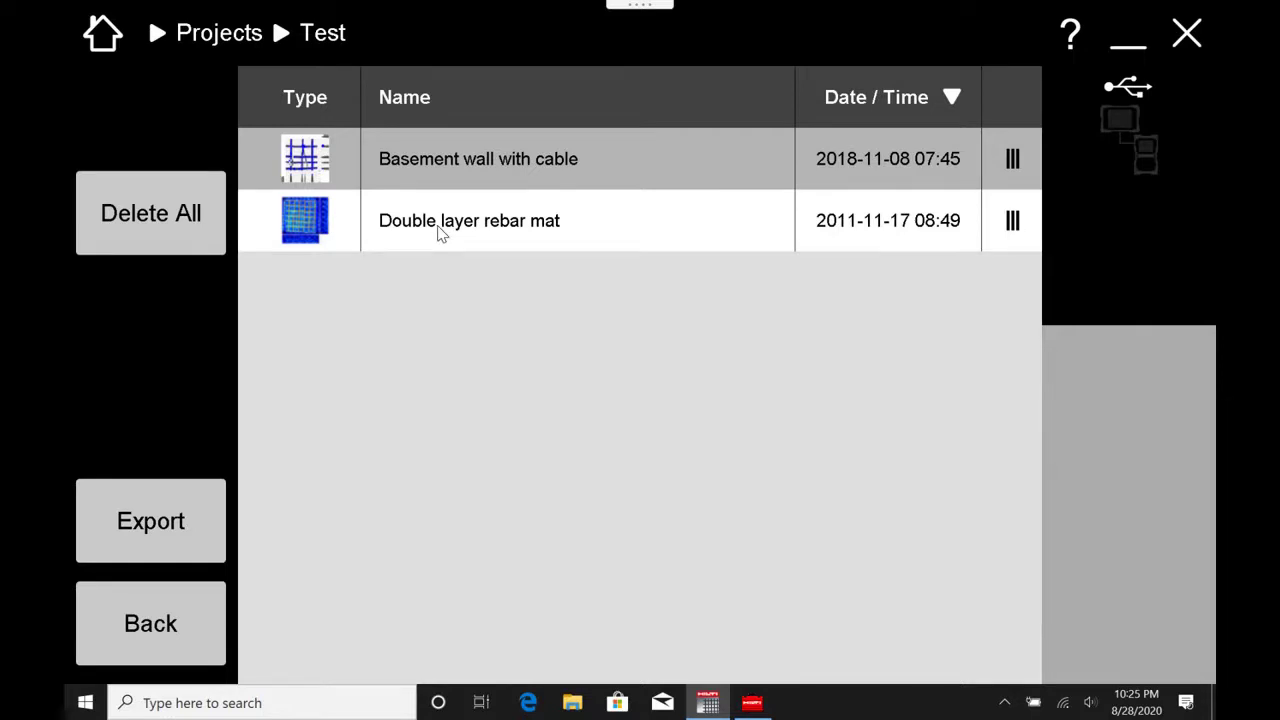
Scroll through the Double layer rebar mat PDF report and highlight its Advanced method value.
left_click(278, 247)
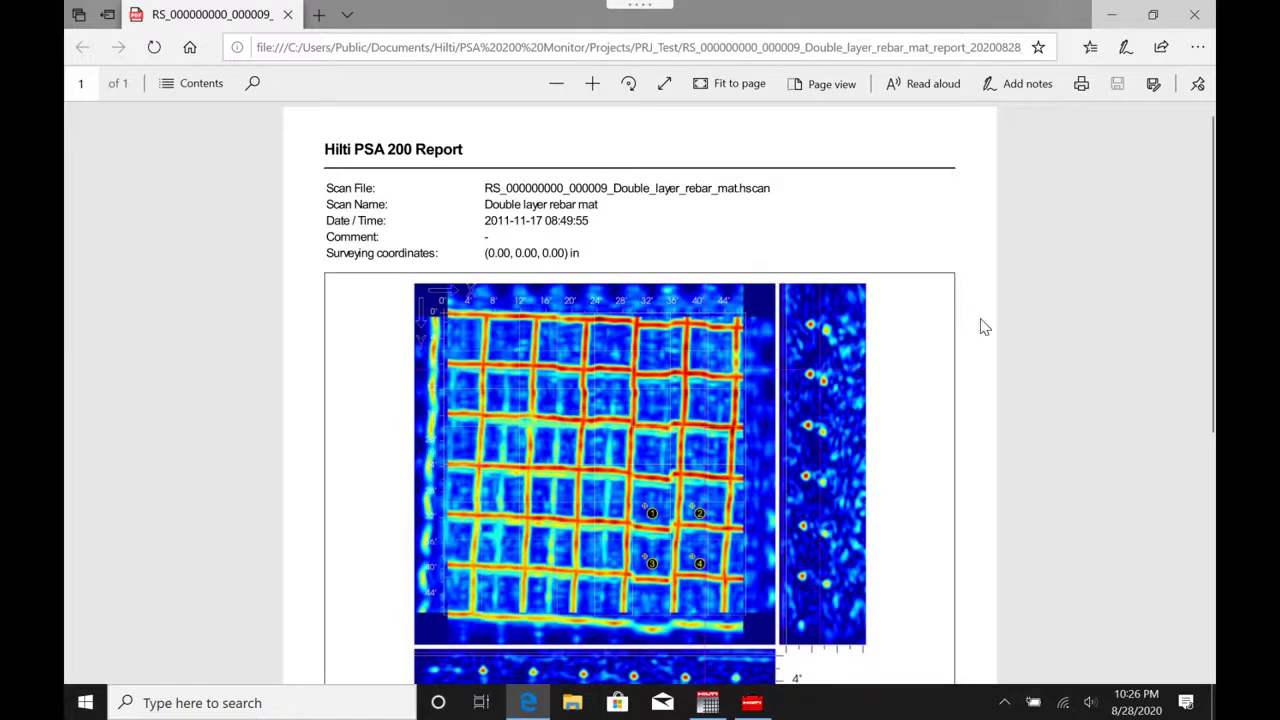
scroll(985, 327, "down", 5)
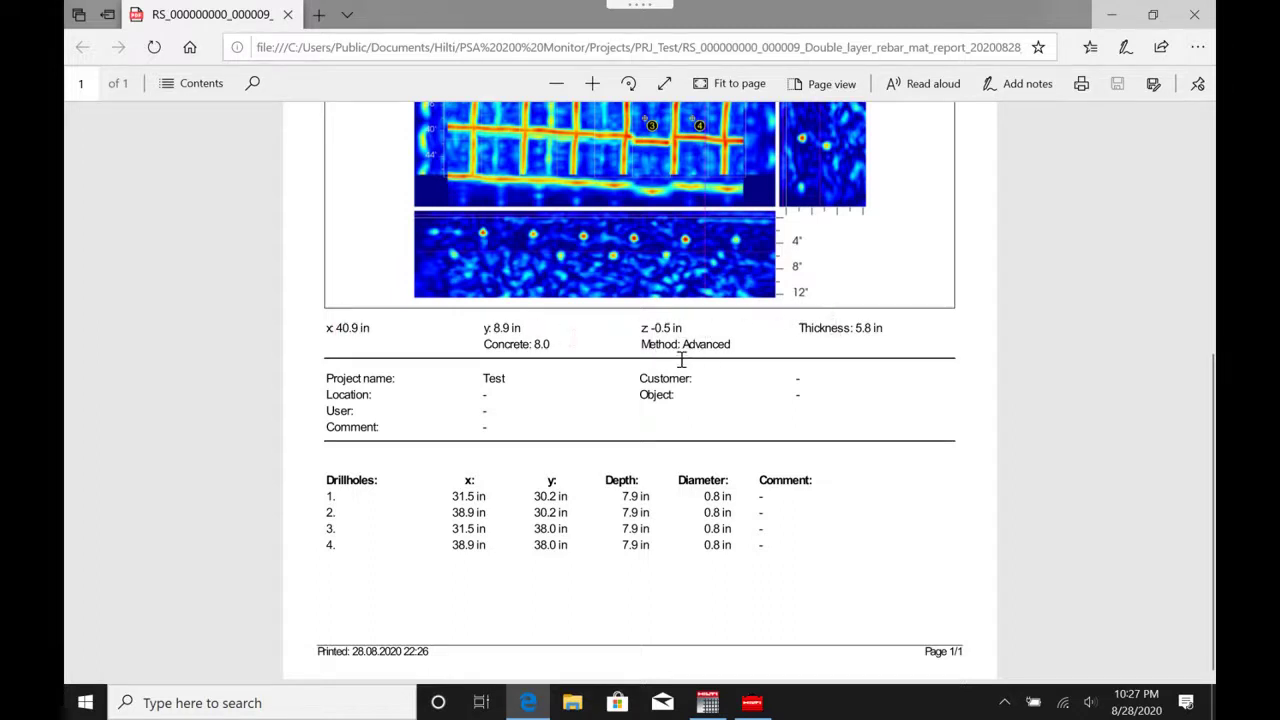
double_click(725, 344)
left_click(800, 485)
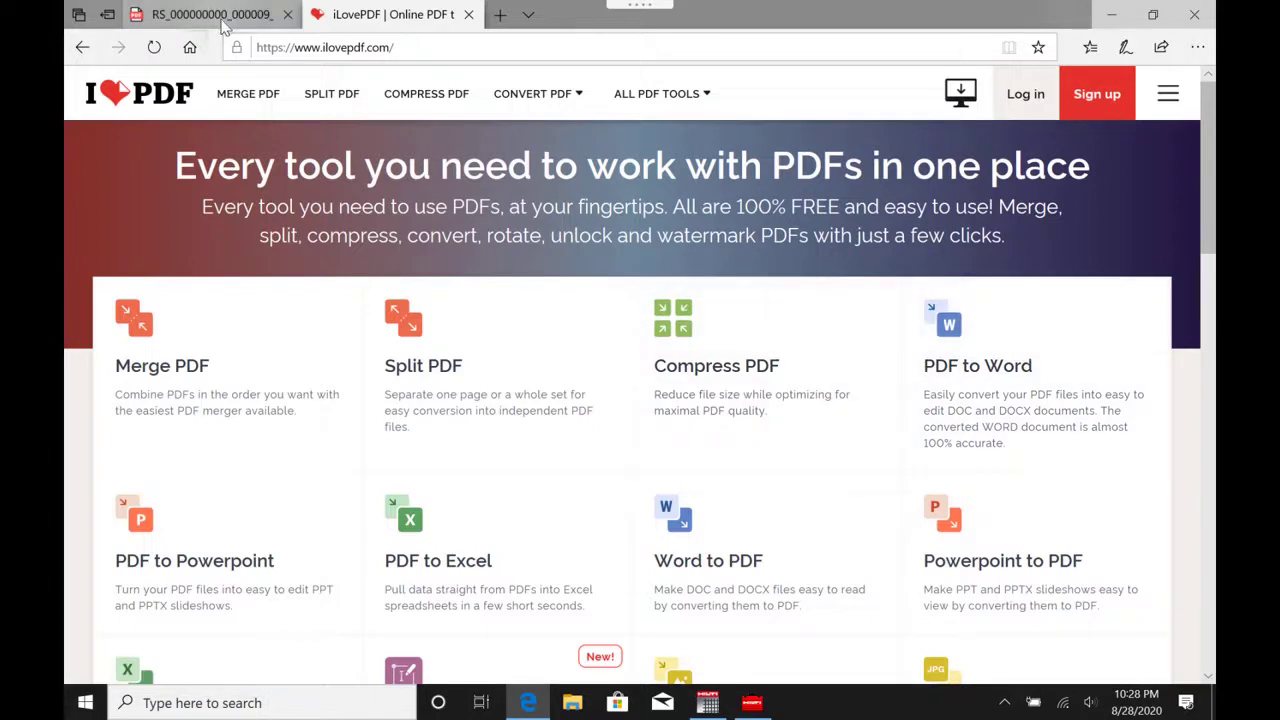
Switch back to the RS_000000000_000009 PDF report tab.
left_click(226, 24)
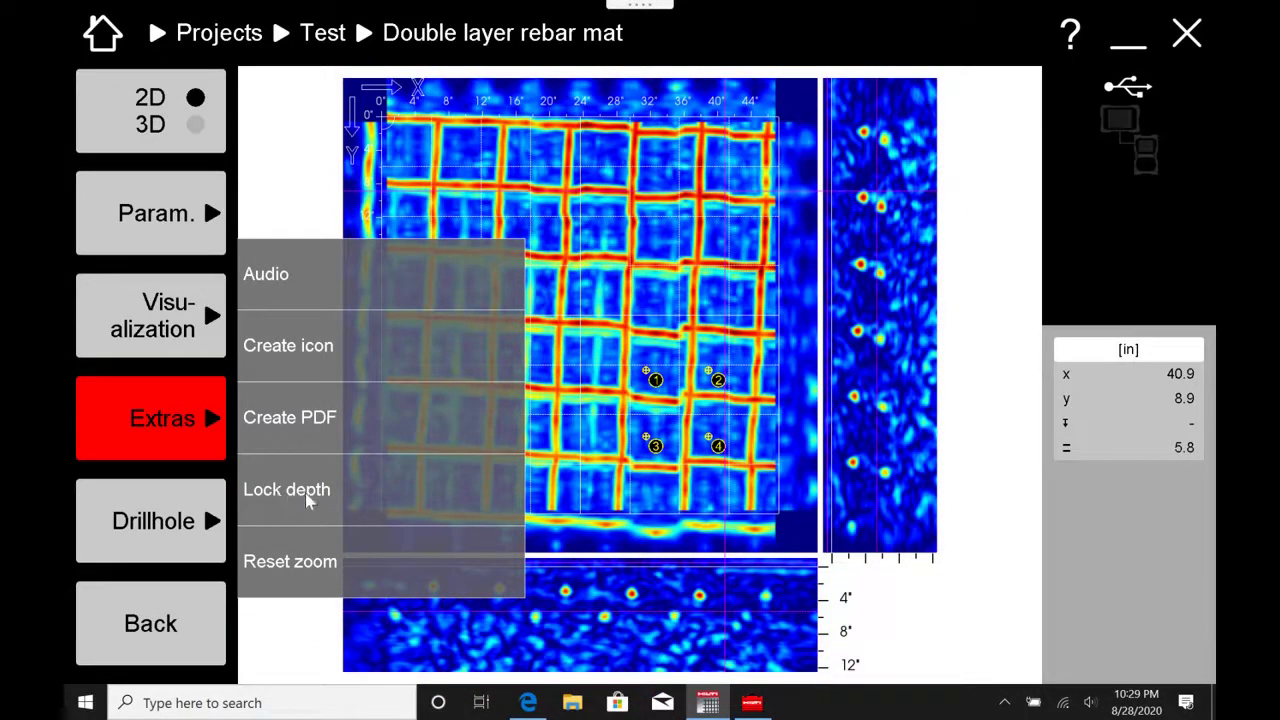
Lock the rebar mat scan's depth scaling from the Extras list.
left_click(304, 494)
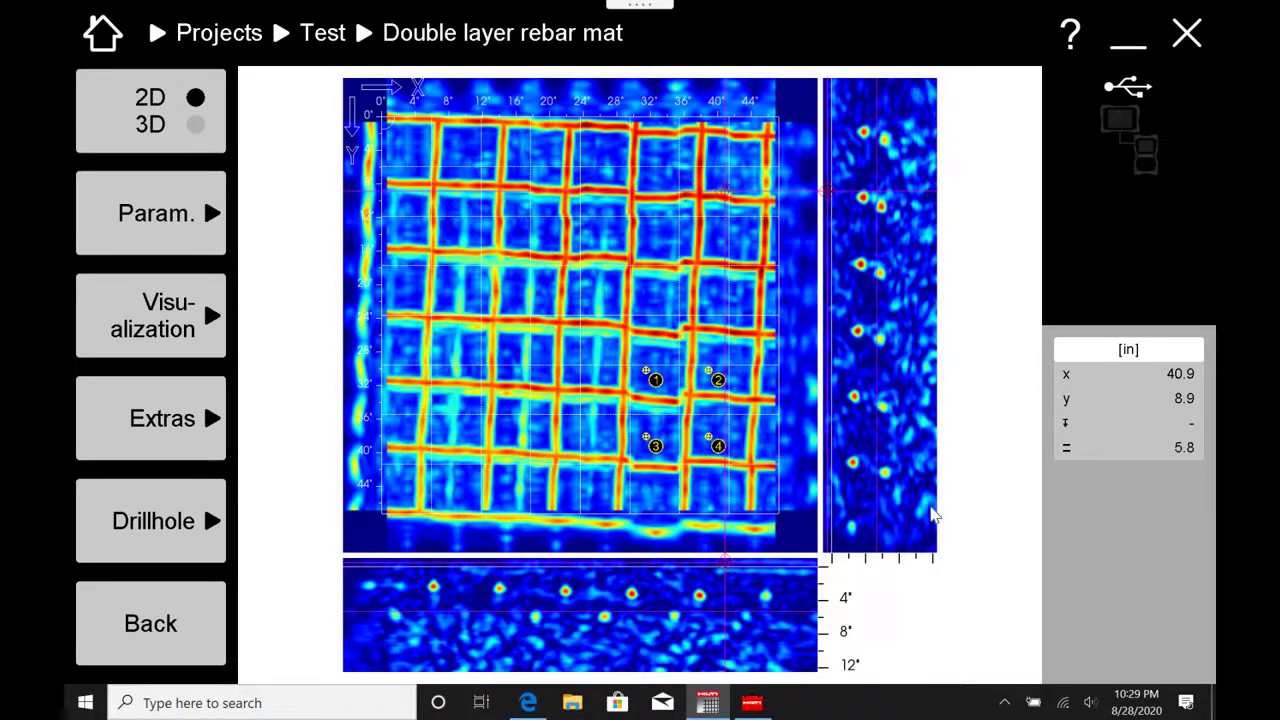
left_click(212, 422)
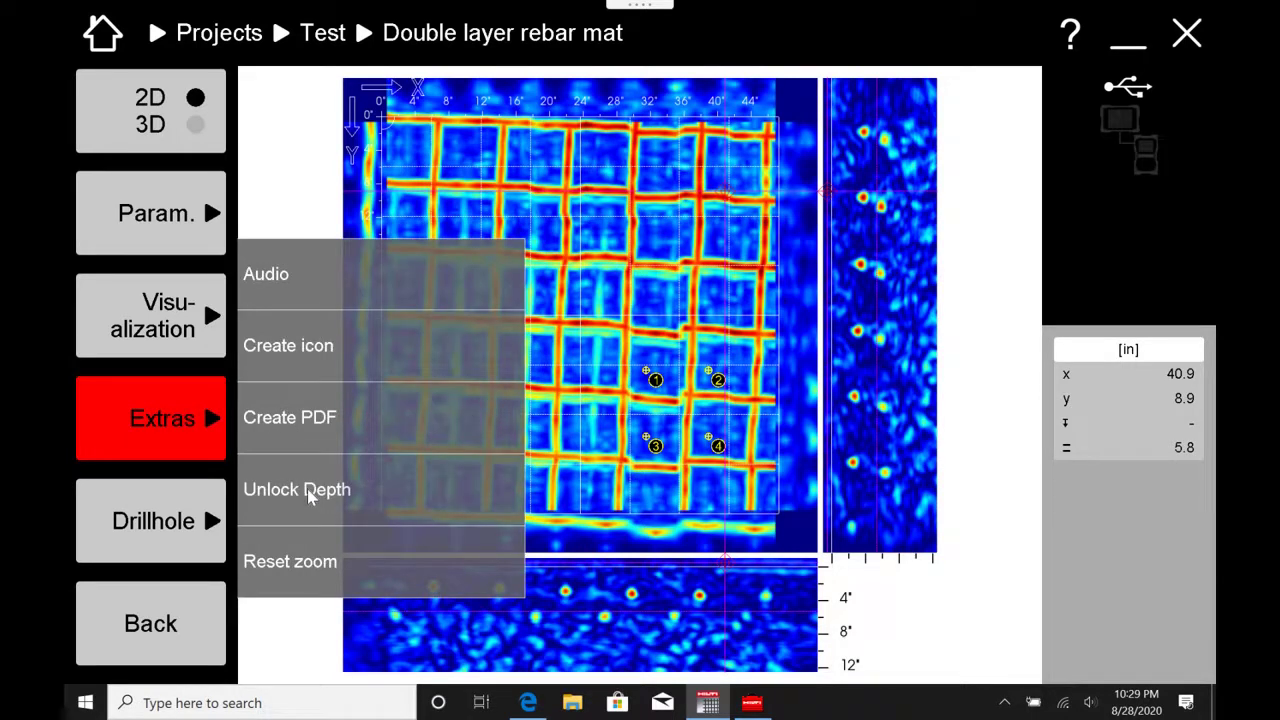
Unlock the depth scaling, confirming removal of the depth marker.
left_click(310, 495)
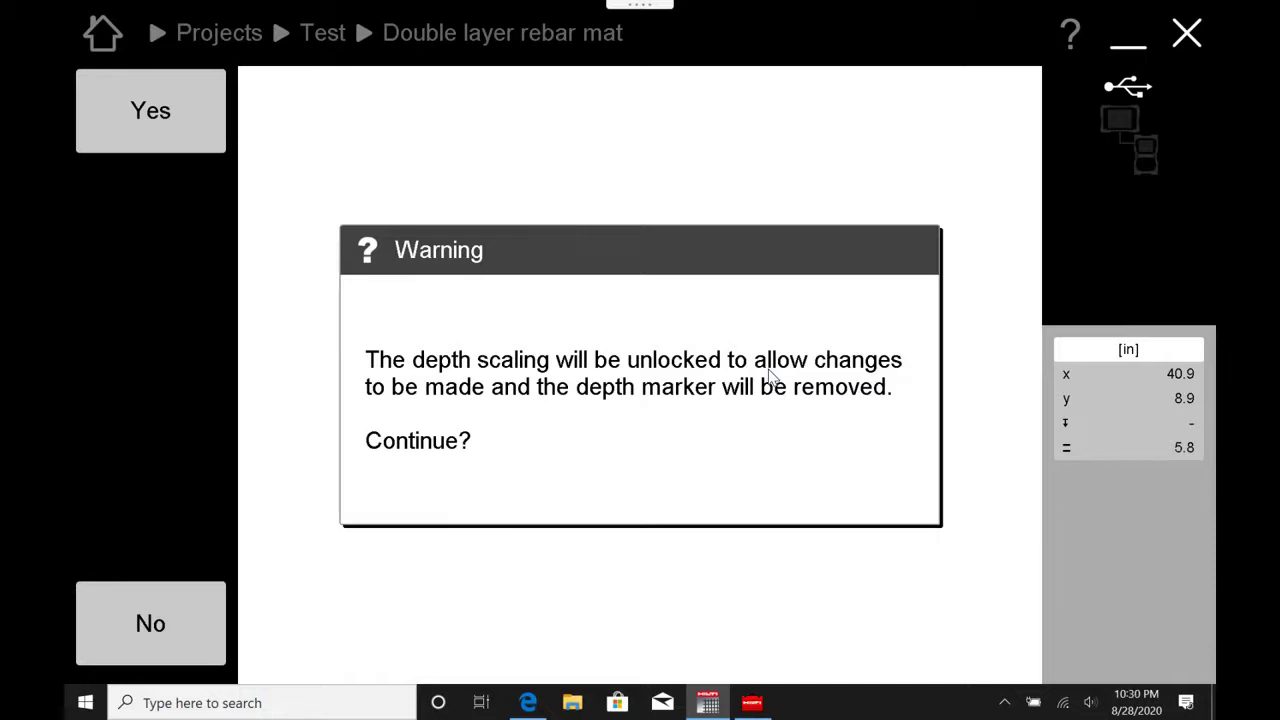
left_click(155, 118)
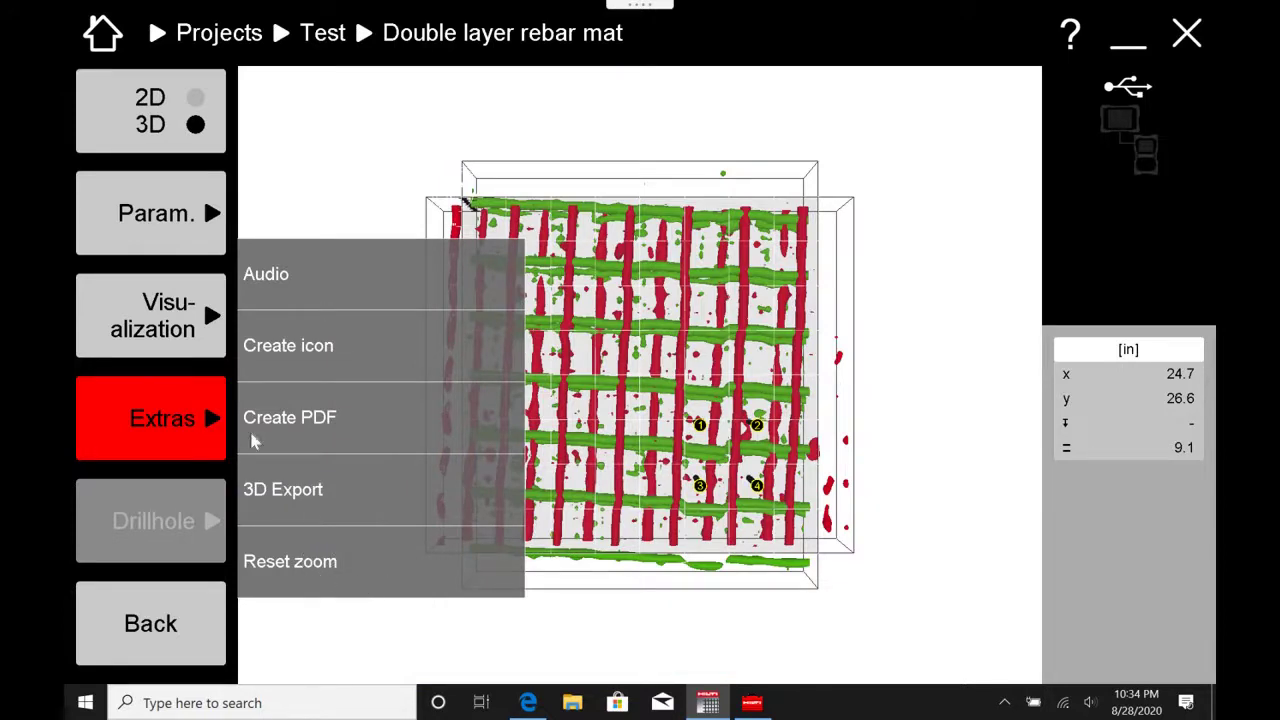
left_click(209, 416)
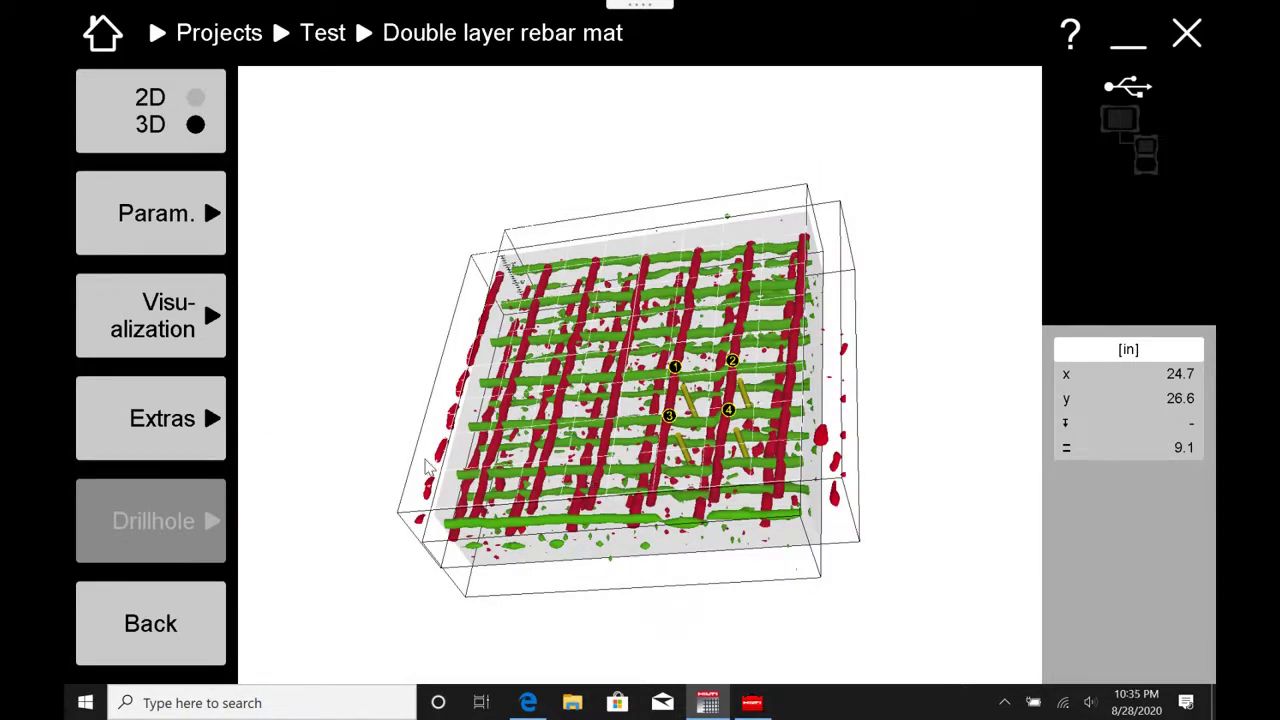
left_click(200, 425)
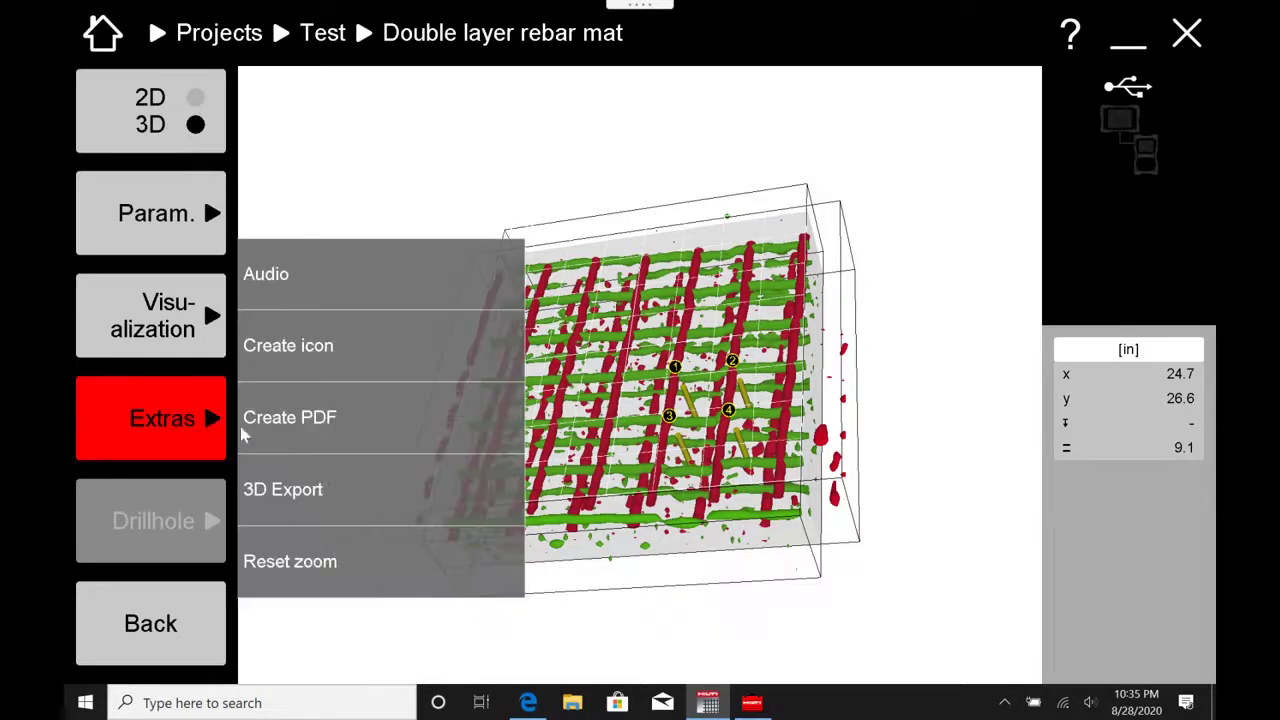
left_click(291, 563)
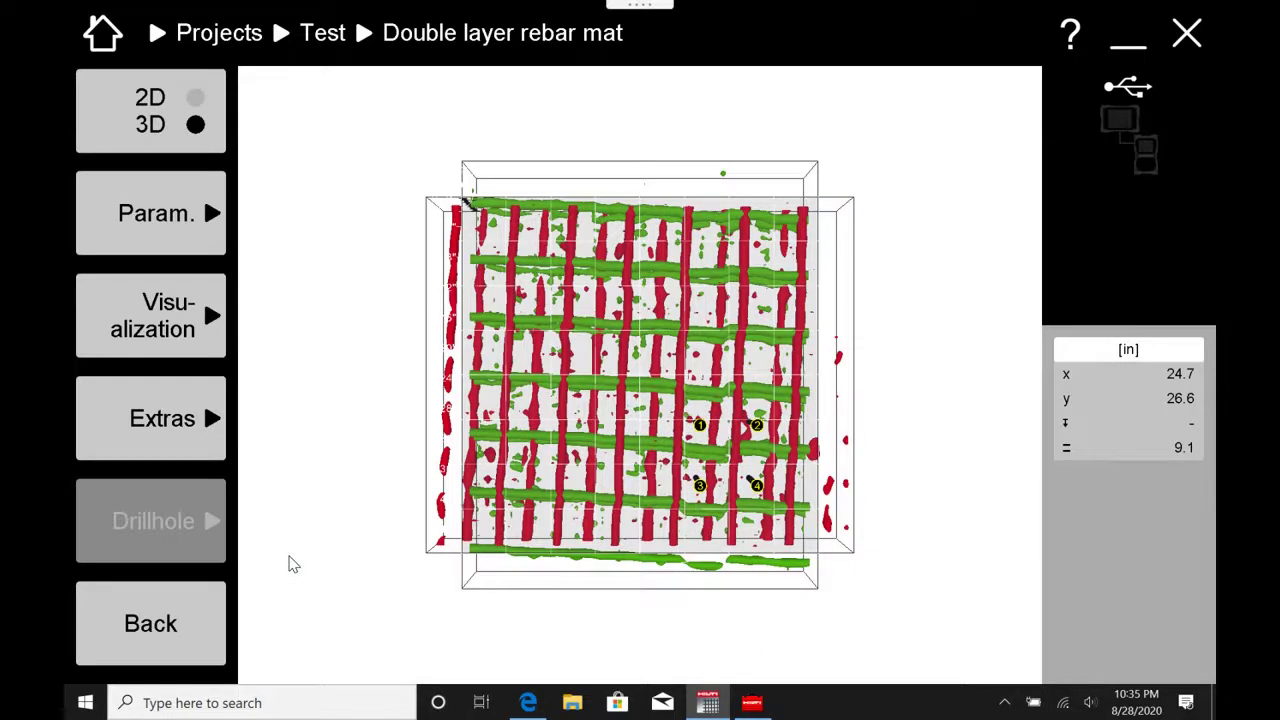
left_click(215, 418)
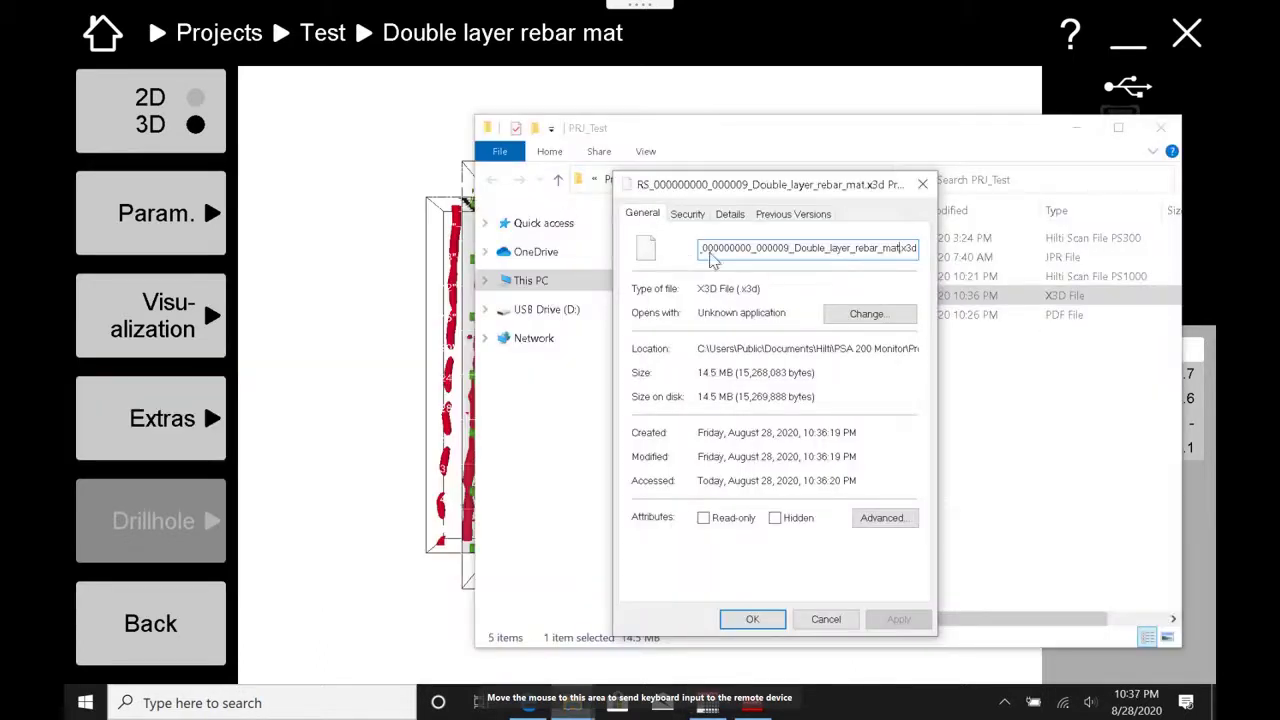
Move the X3D file's Properties window aside.
left_click_drag(678, 185, 516, 180)
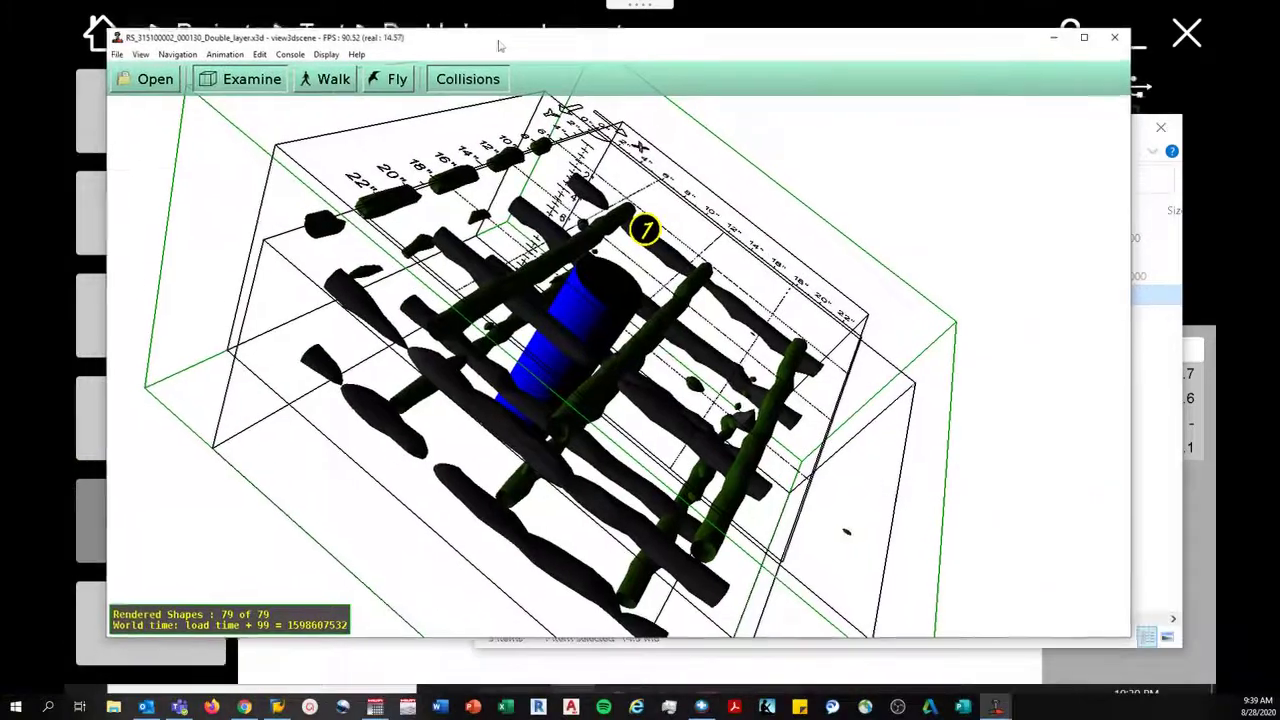
Rotate the X3D rebar model through top-down, angled and steep side-on views.
left_click_drag(580, 195, 918, 282)
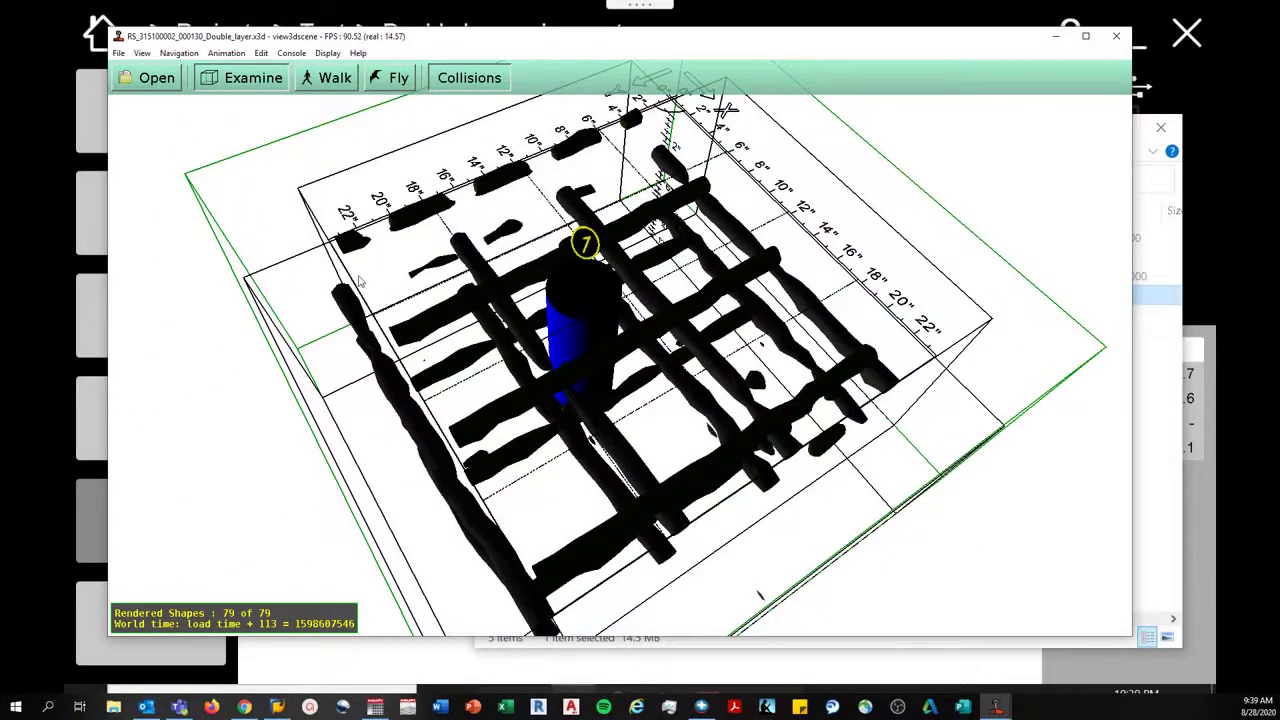
left_click_drag(300, 285, 380, 330)
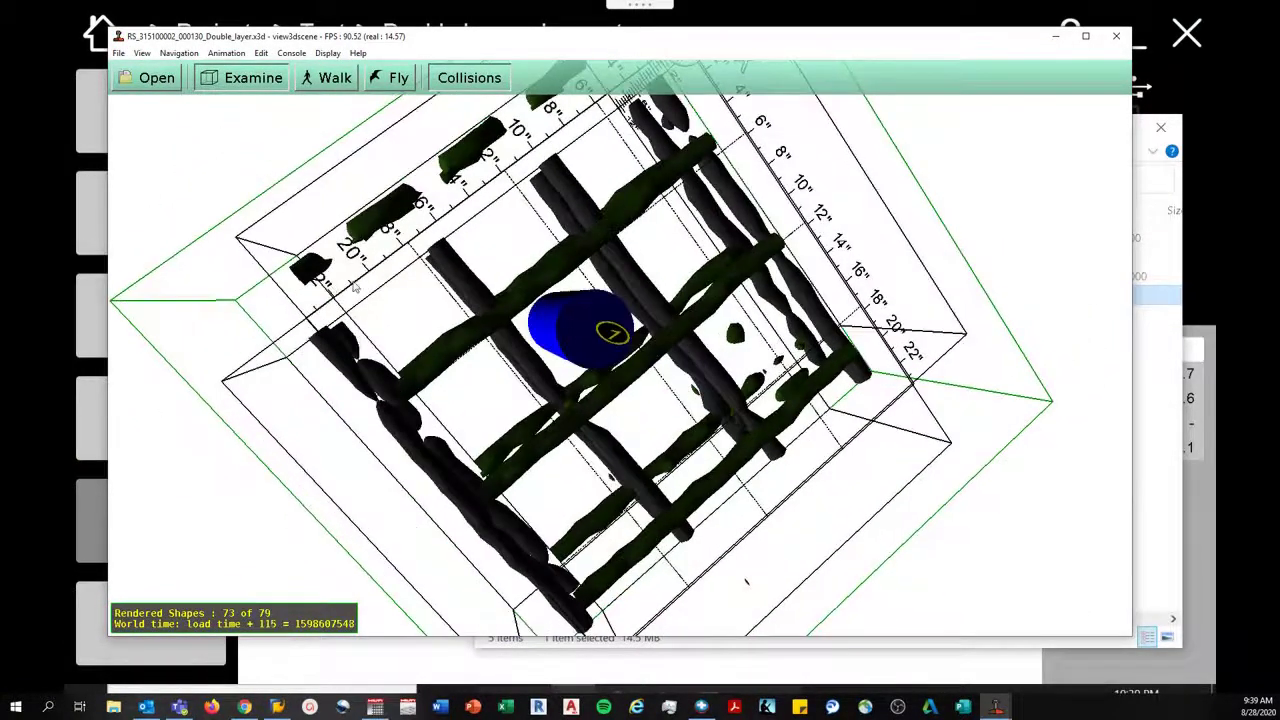
left_click_drag(376, 281, 974, 350)
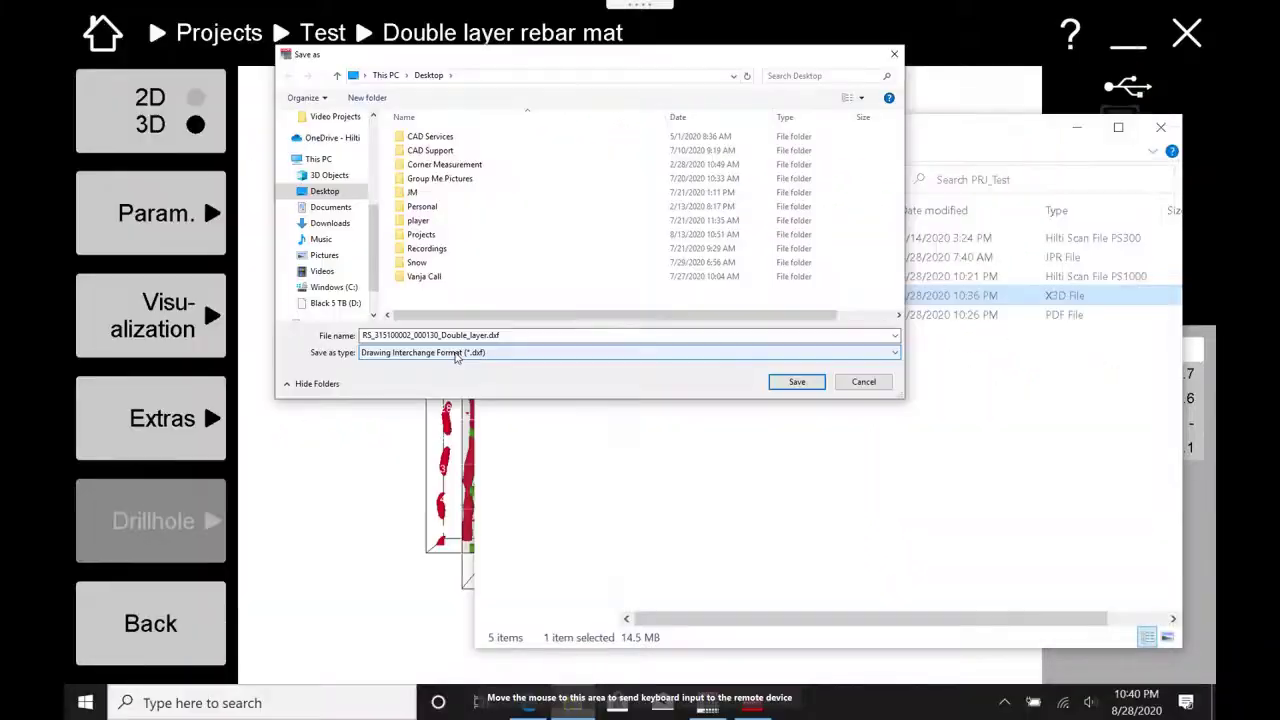
left_click(410, 352)
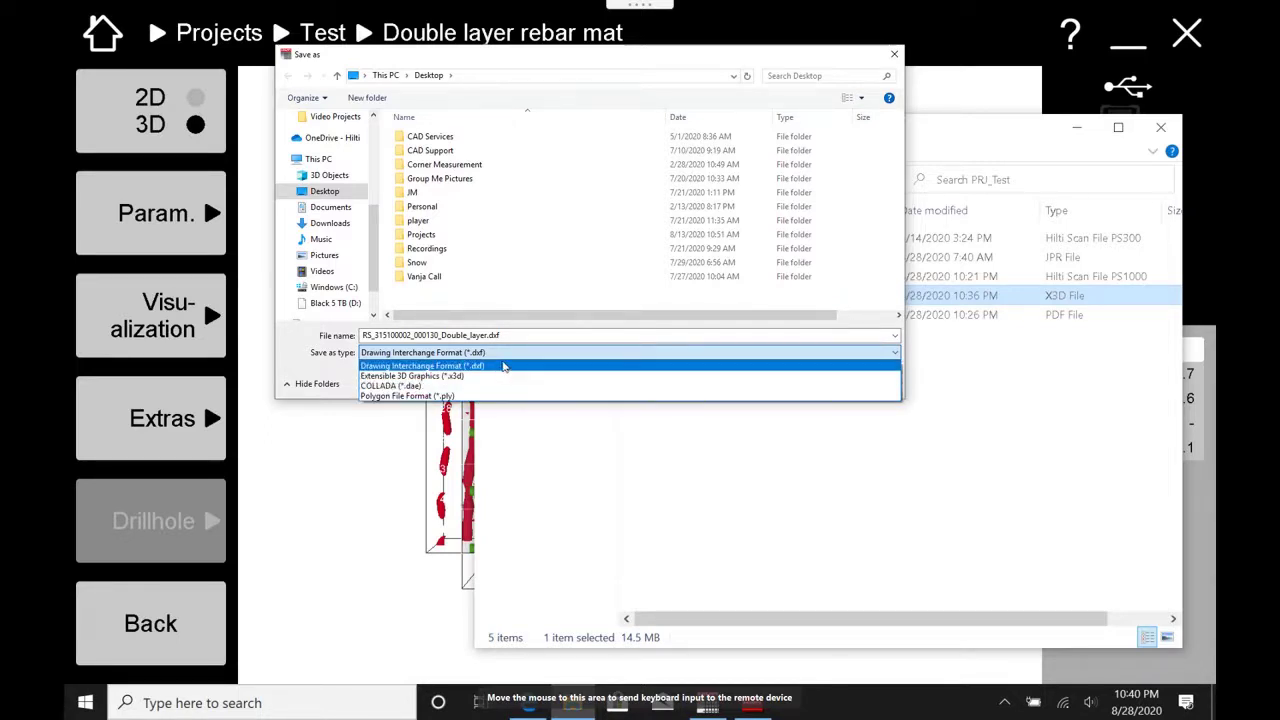
Leave the format as DXF and cancel the Save As without exporting.
left_click(331, 89)
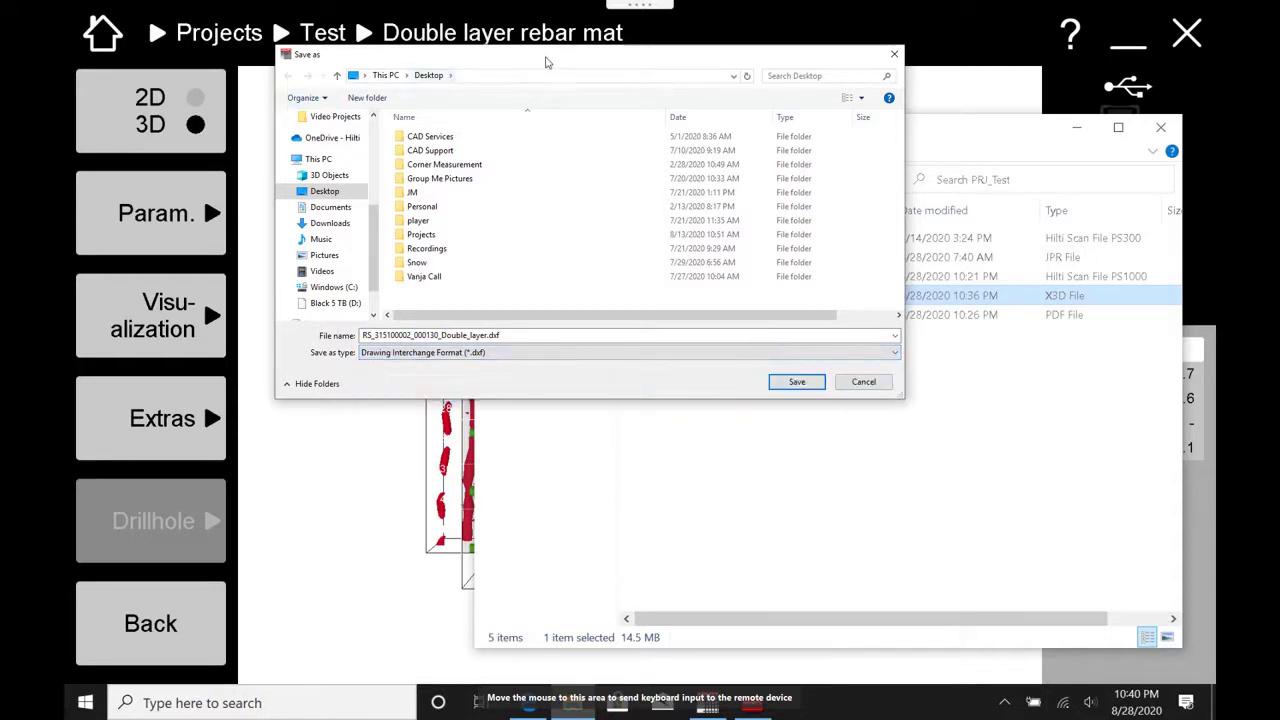
left_click(863, 381)
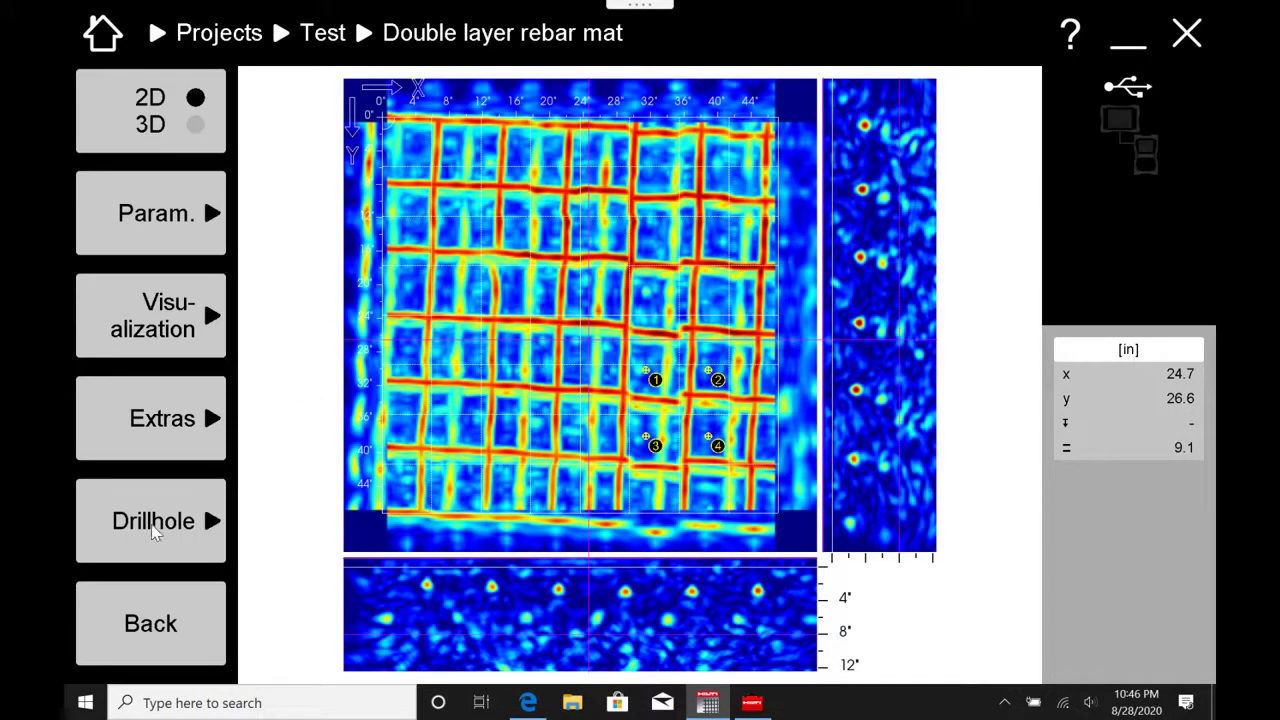
Place drill hole 5, 1.50 in diameter, left of hole 1 and centre the section views on it.
left_click(203, 524)
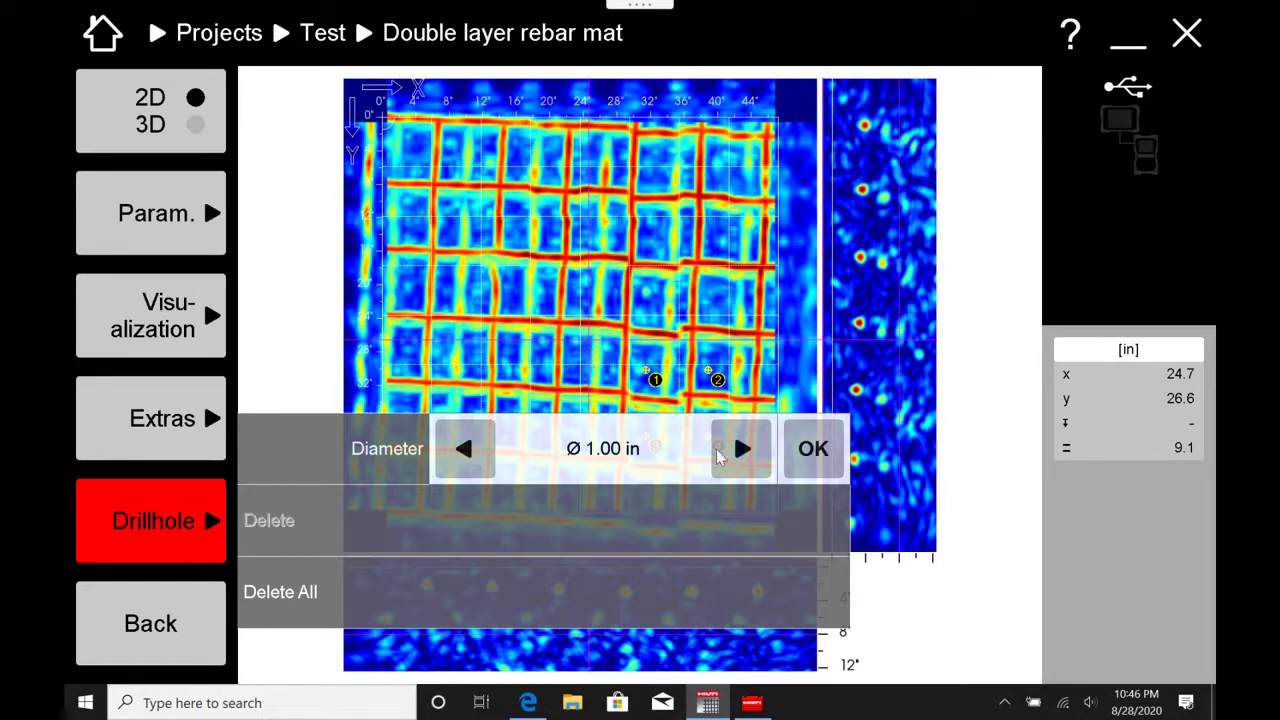
left_click(743, 456)
left_click(743, 452)
left_click(818, 452)
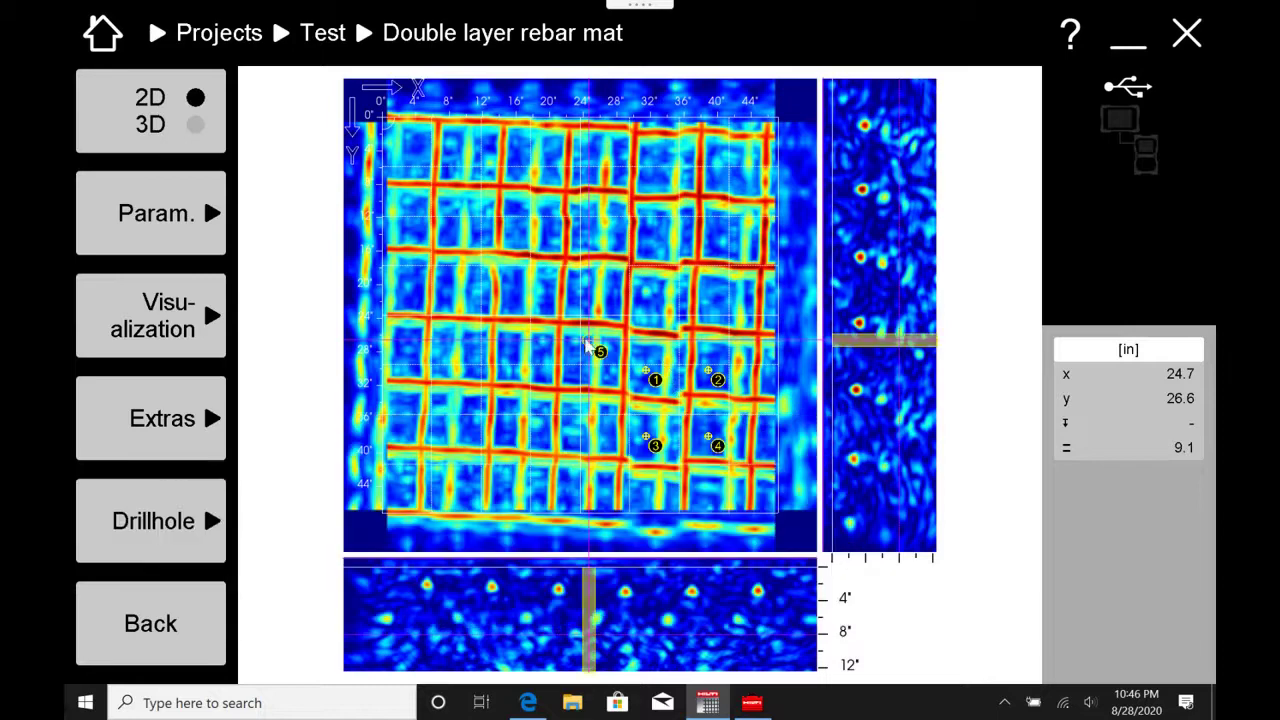
left_click(589, 342)
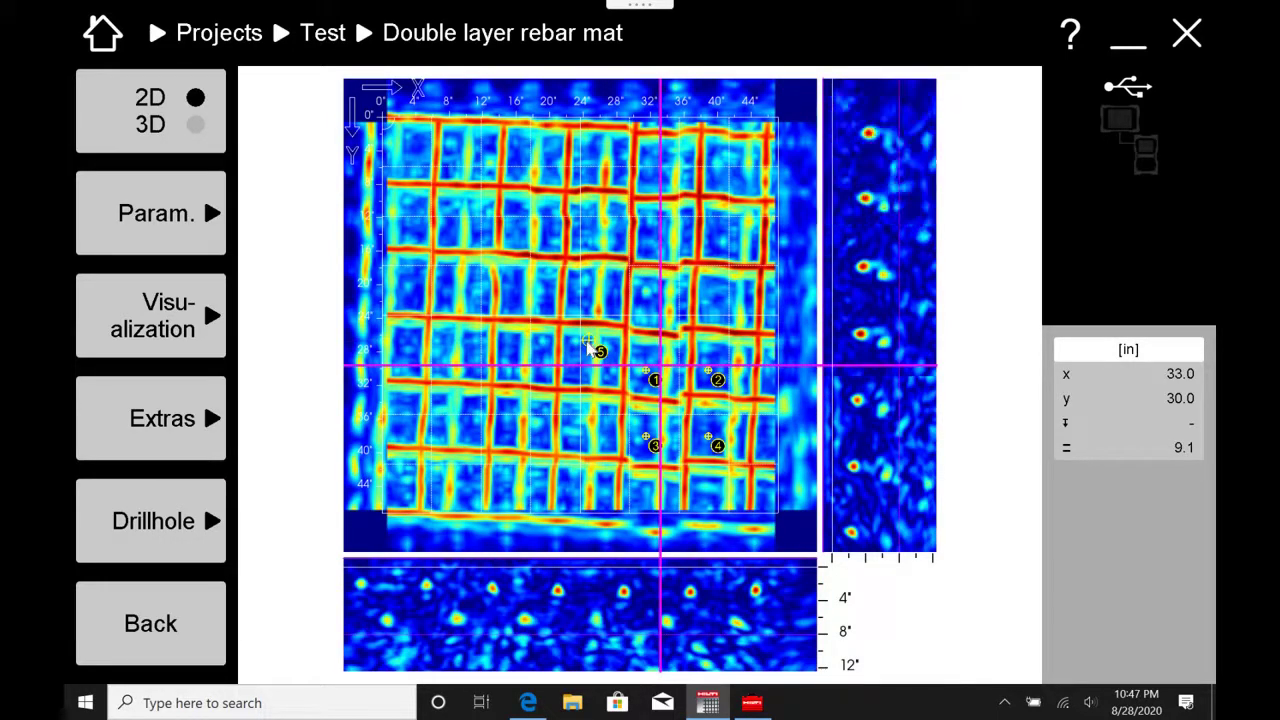
left_click(587, 340)
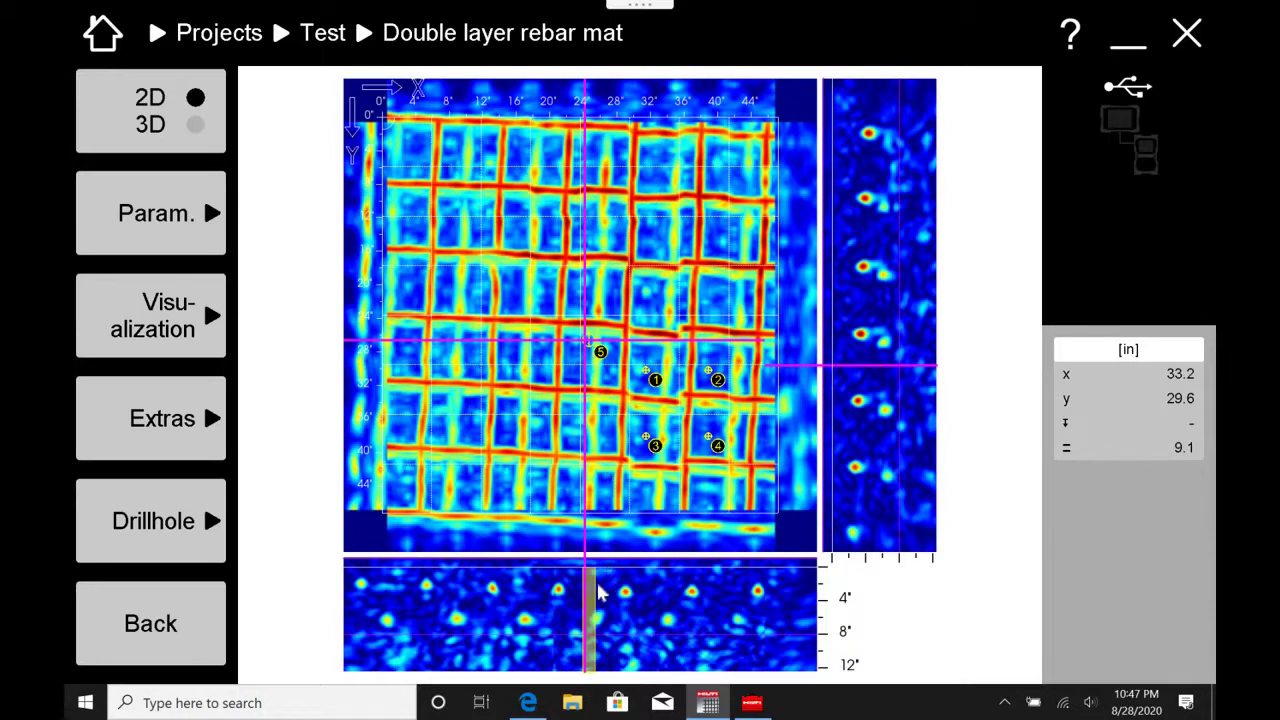
left_click(591, 652)
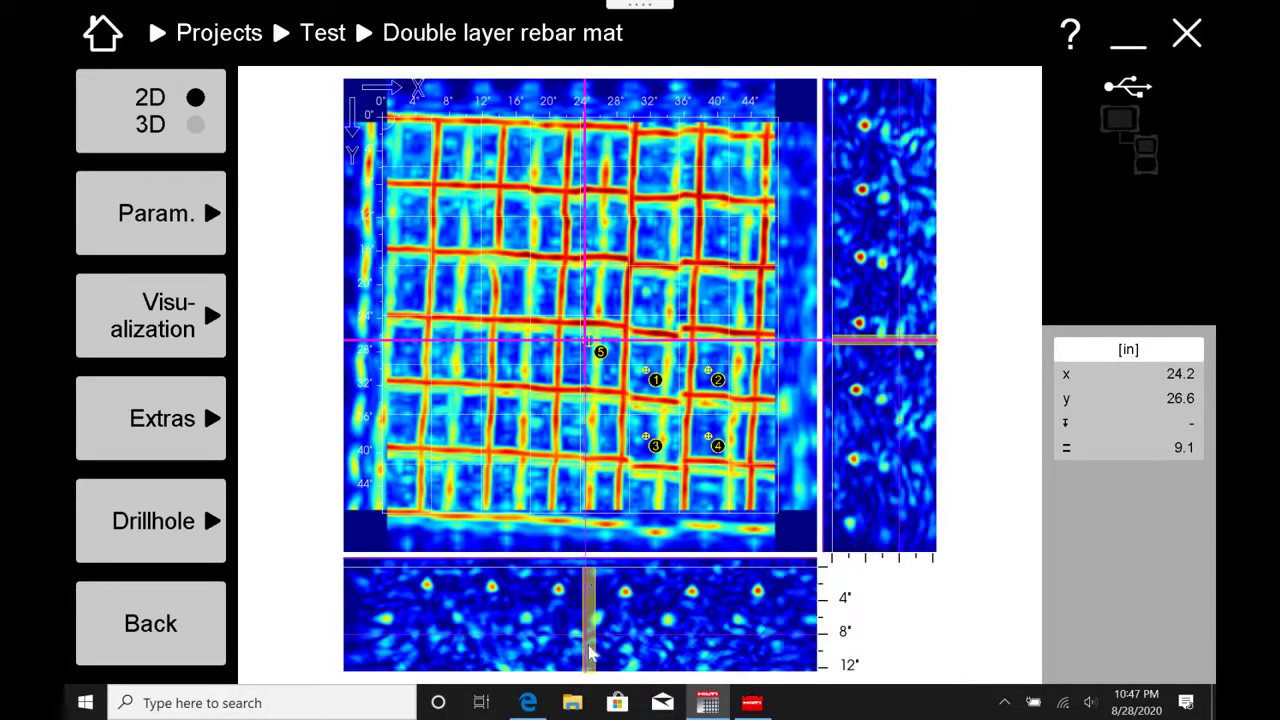